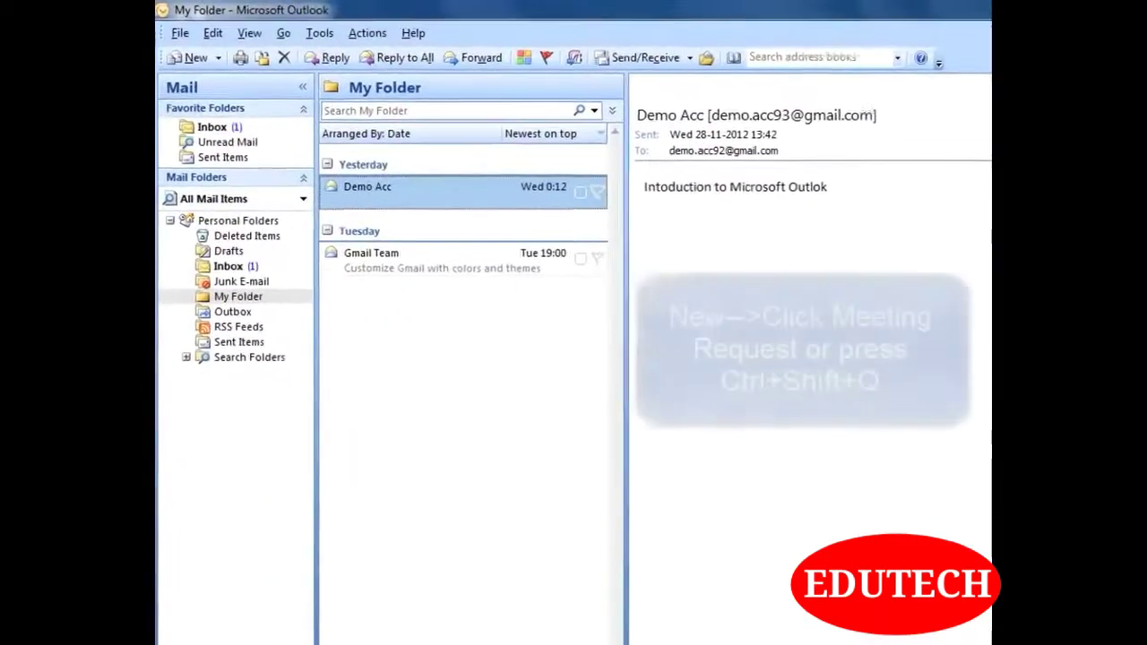
# Create a new meeting request and add the invitee's suggested e-mail address as the recipient.
pyautogui.click(220, 61)
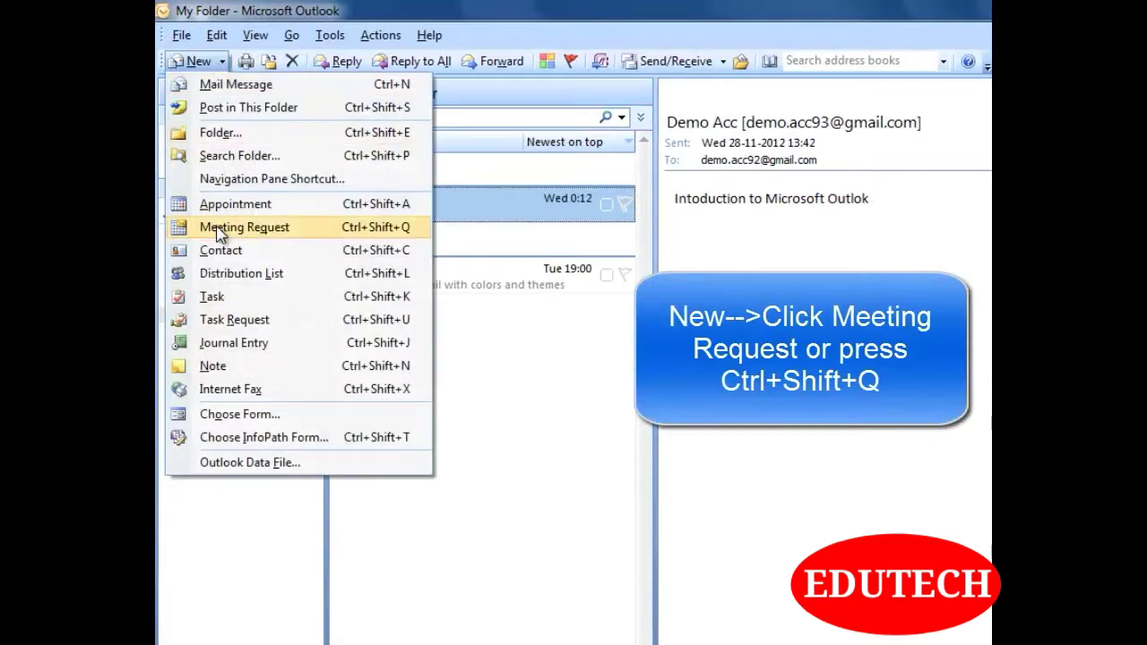
pyautogui.click(225, 228)
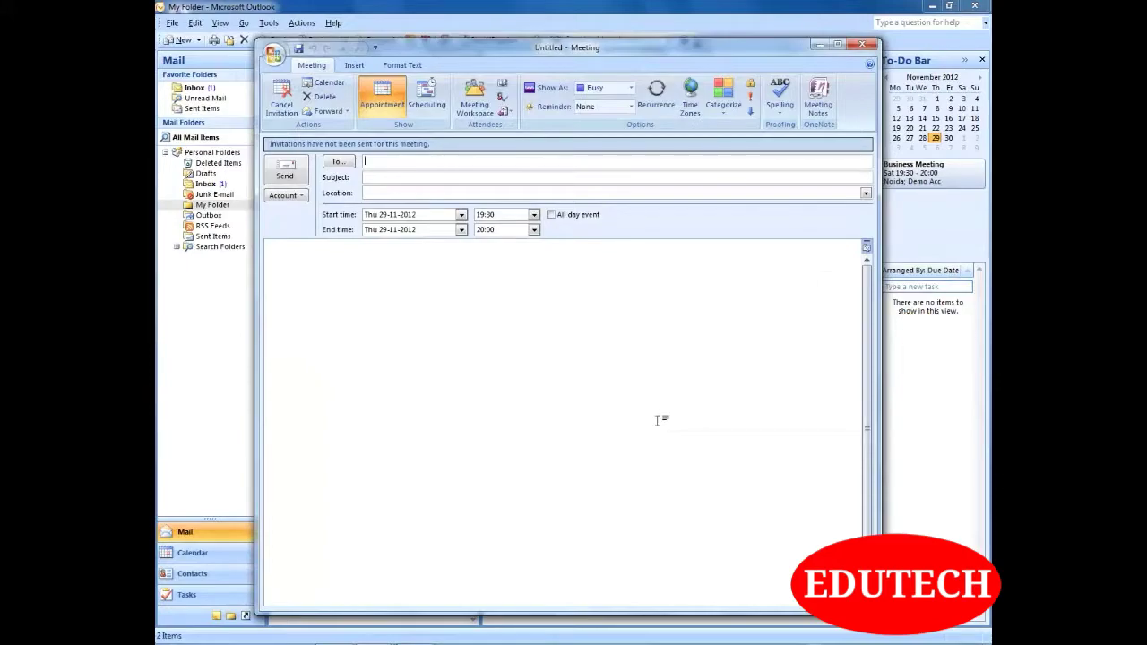
pyautogui.write('de')
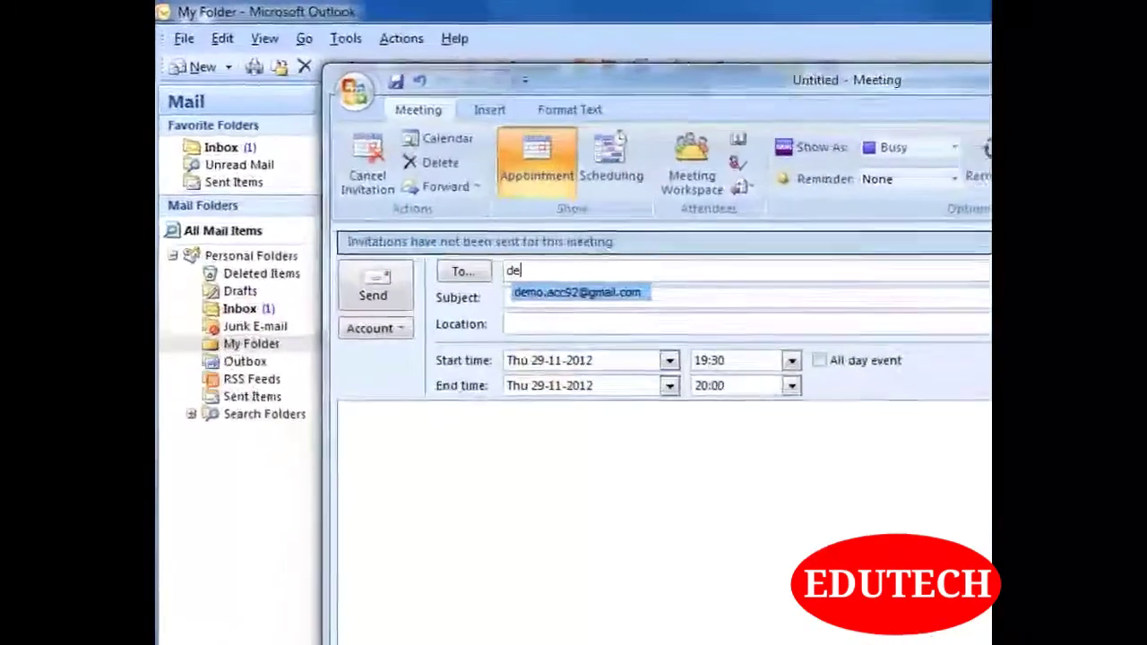
pyautogui.click(592, 301)
# Set the meeting request's subject to Business Meeting and its location to Noida.
pyautogui.click(569, 307)
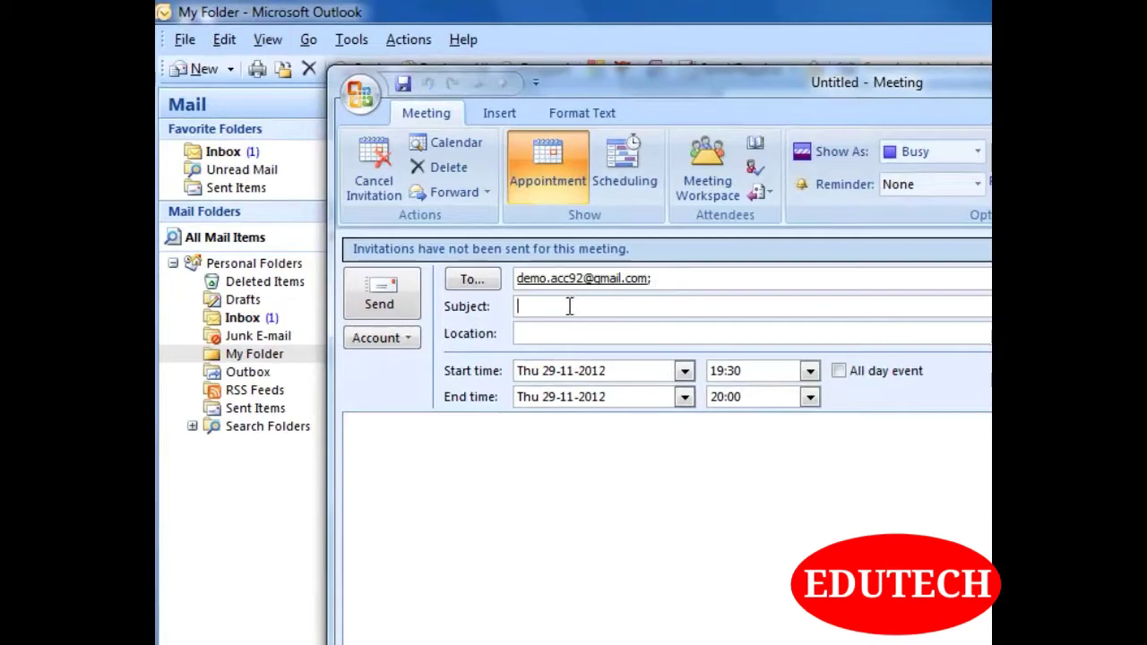
pyautogui.write('Bus')
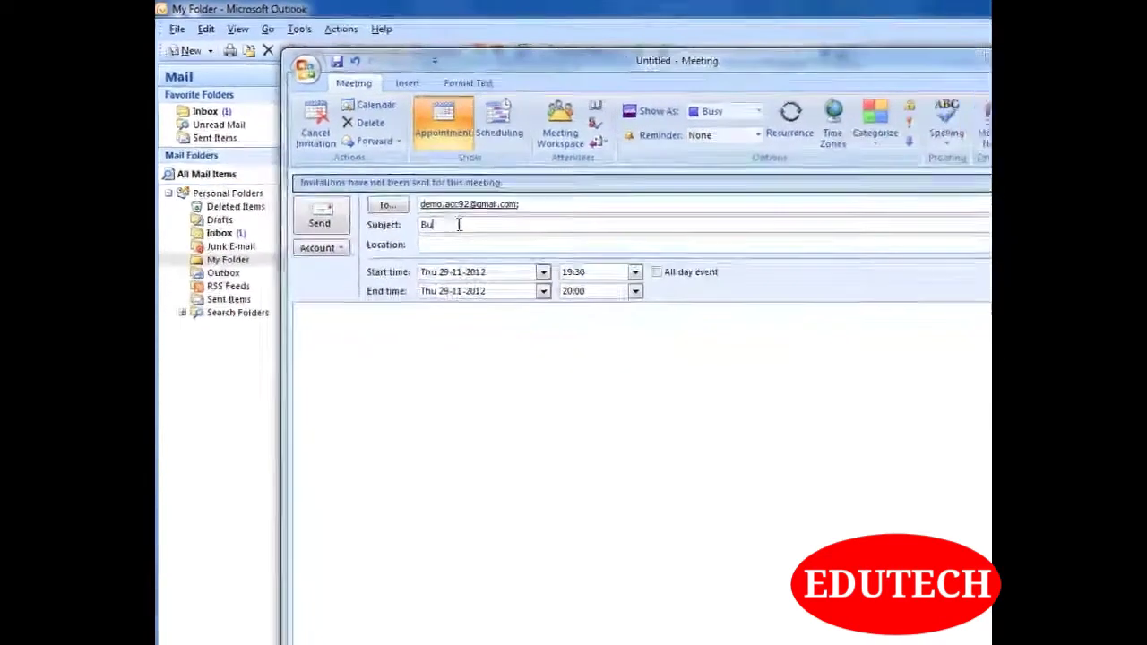
pyautogui.write('iness Meeting')
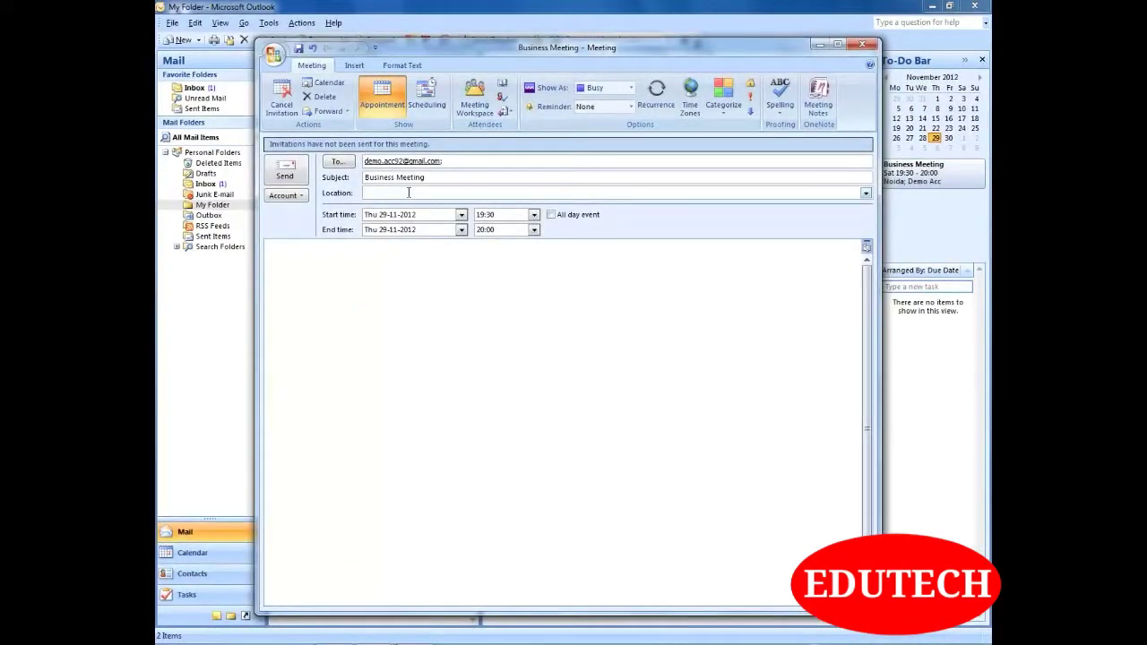
pyautogui.click(408, 193)
pyautogui.write('No')
pyautogui.write('ida')
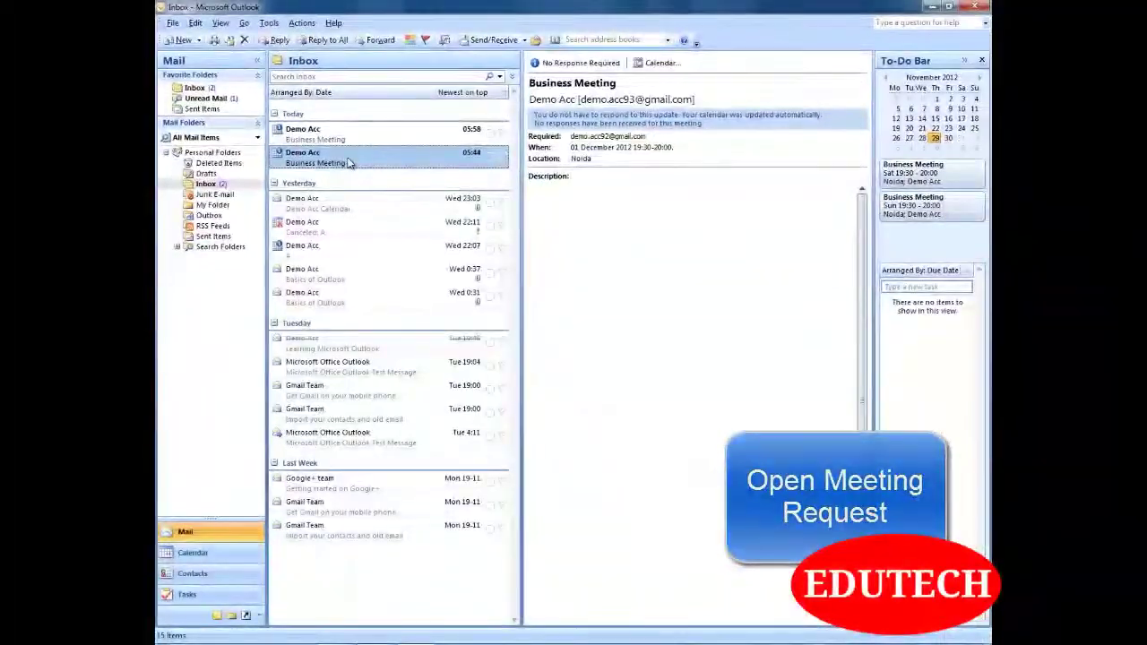
# Accept the Business Meeting invitation for 02 December 2012 and decline the one for 01 December 2012.
pyautogui.doubleClick(350, 161)
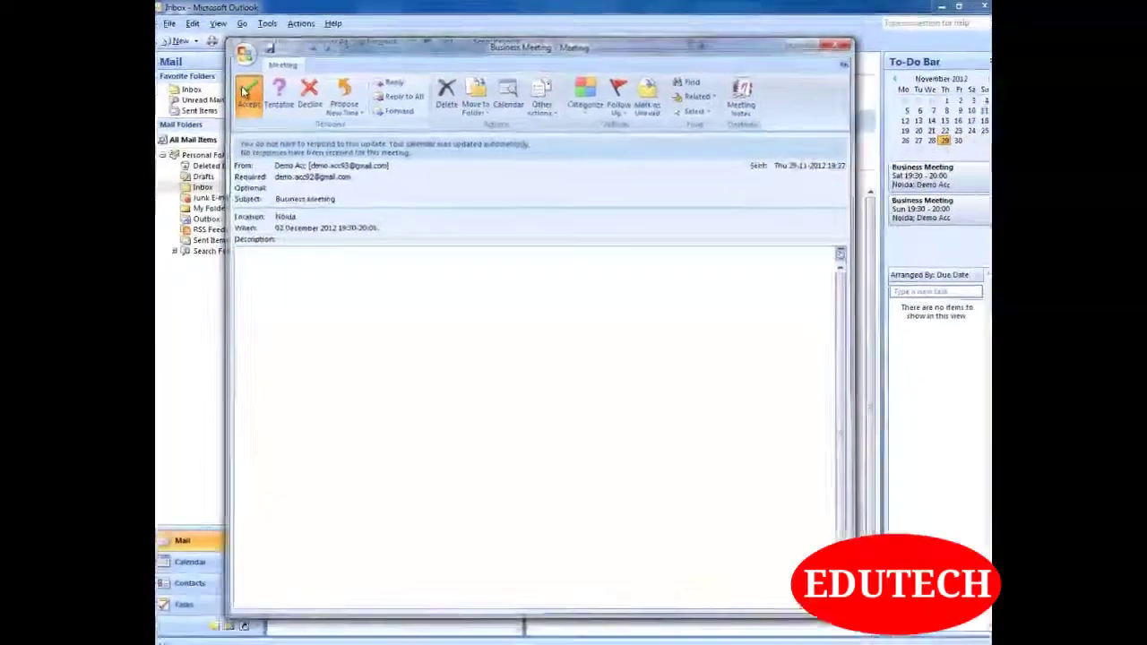
pyautogui.click(242, 92)
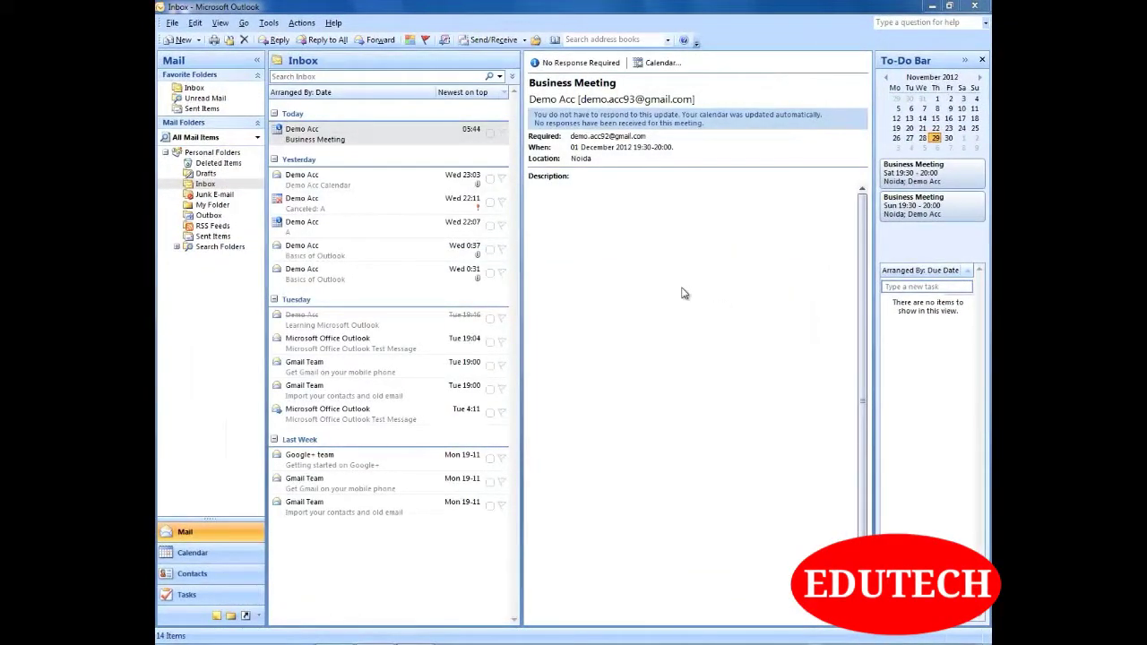
pyautogui.press('Return')
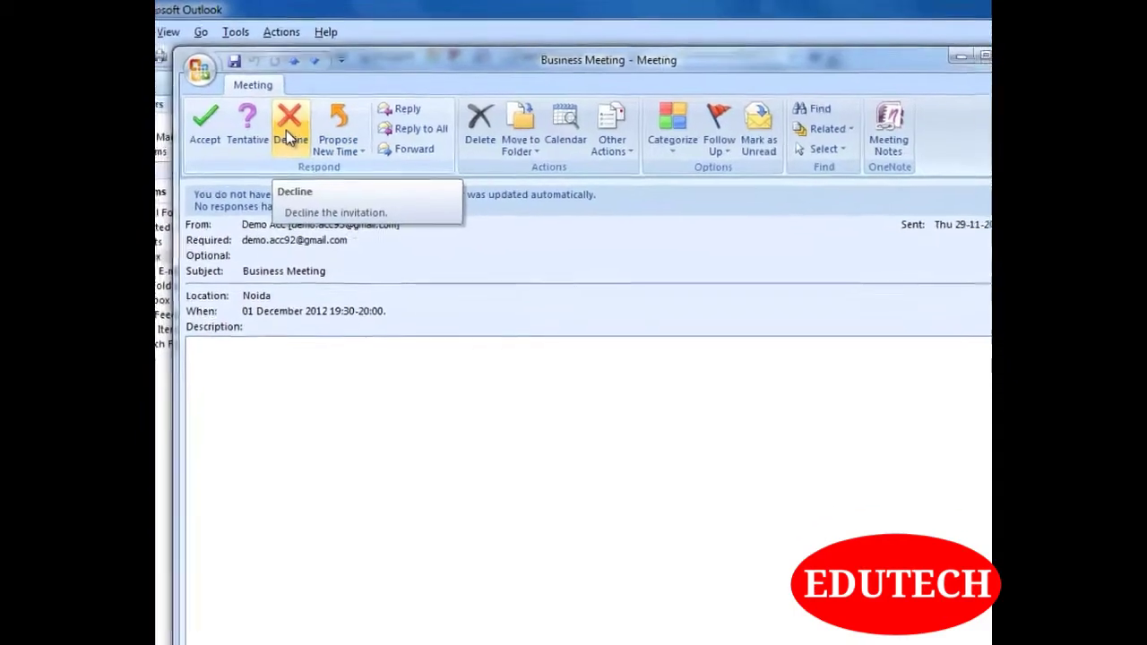
pyautogui.click(283, 152)
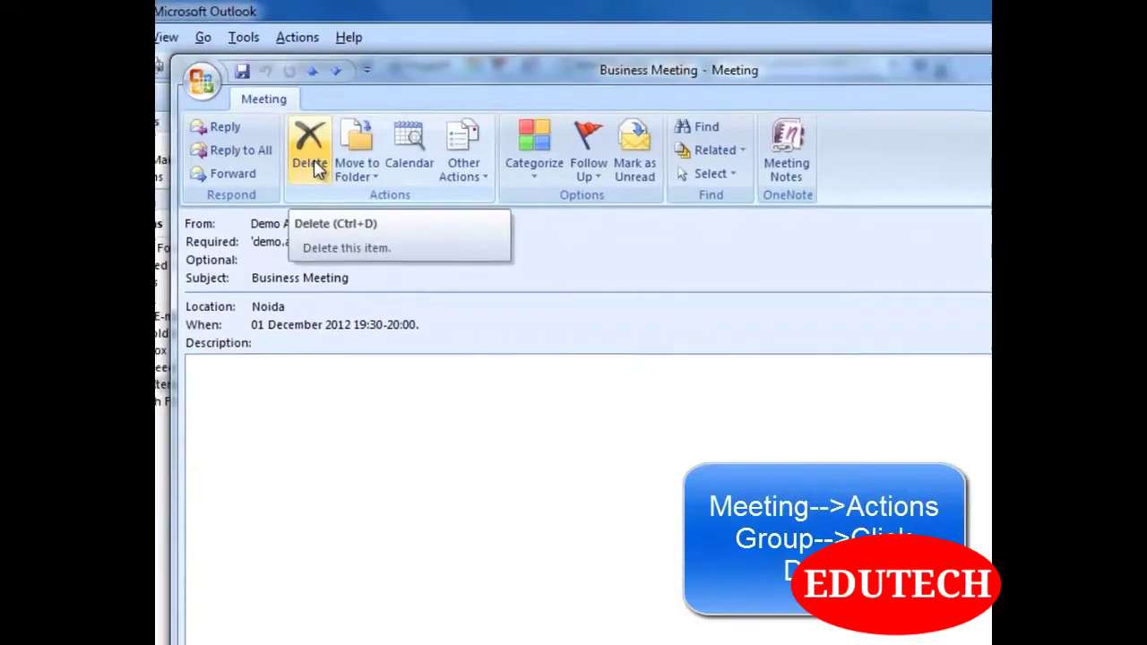
# Delete the sent Business Meeting item for 01 December 2012 and forward the 02 December 2012 one as an attachment.
pyautogui.click(310, 93)
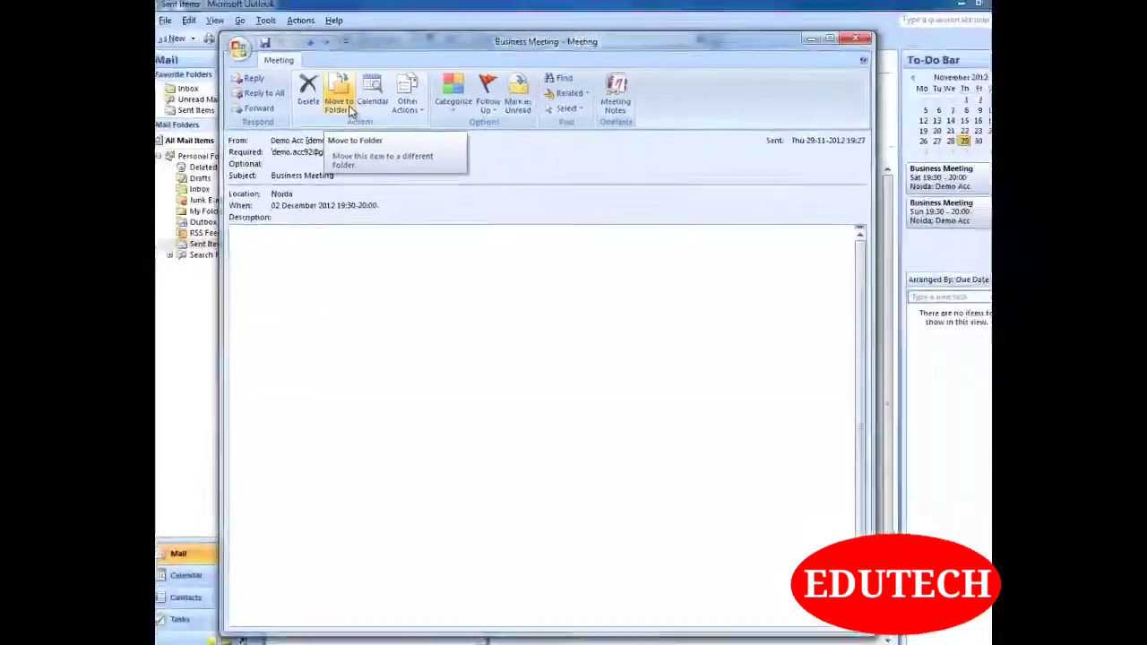
pyautogui.click(417, 107)
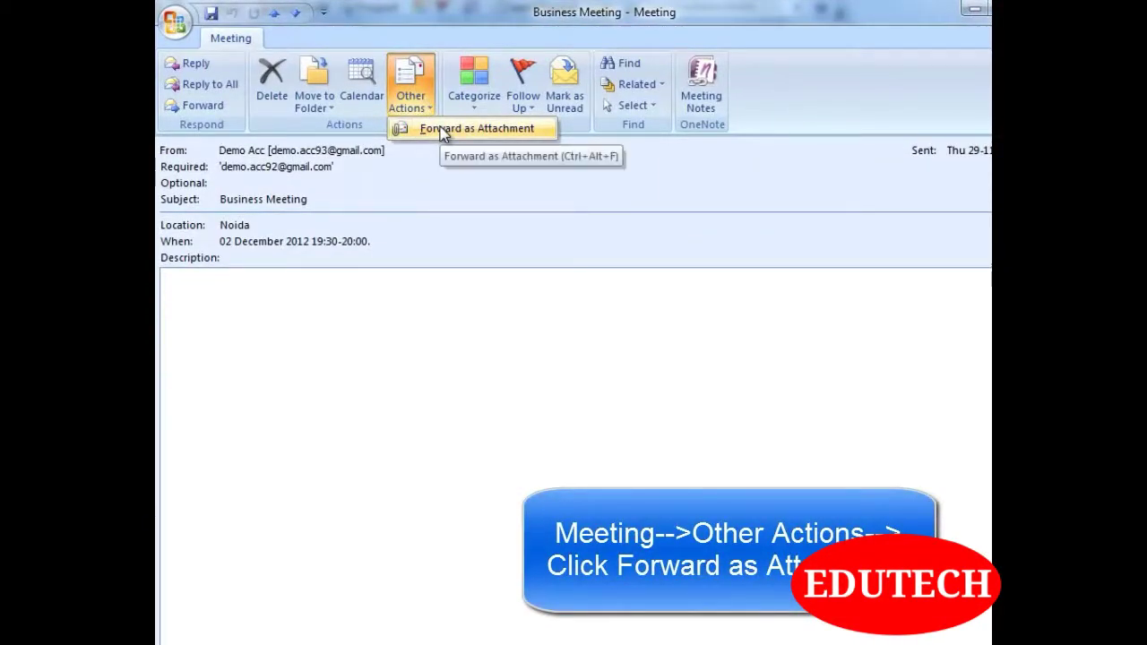
pyautogui.click(466, 128)
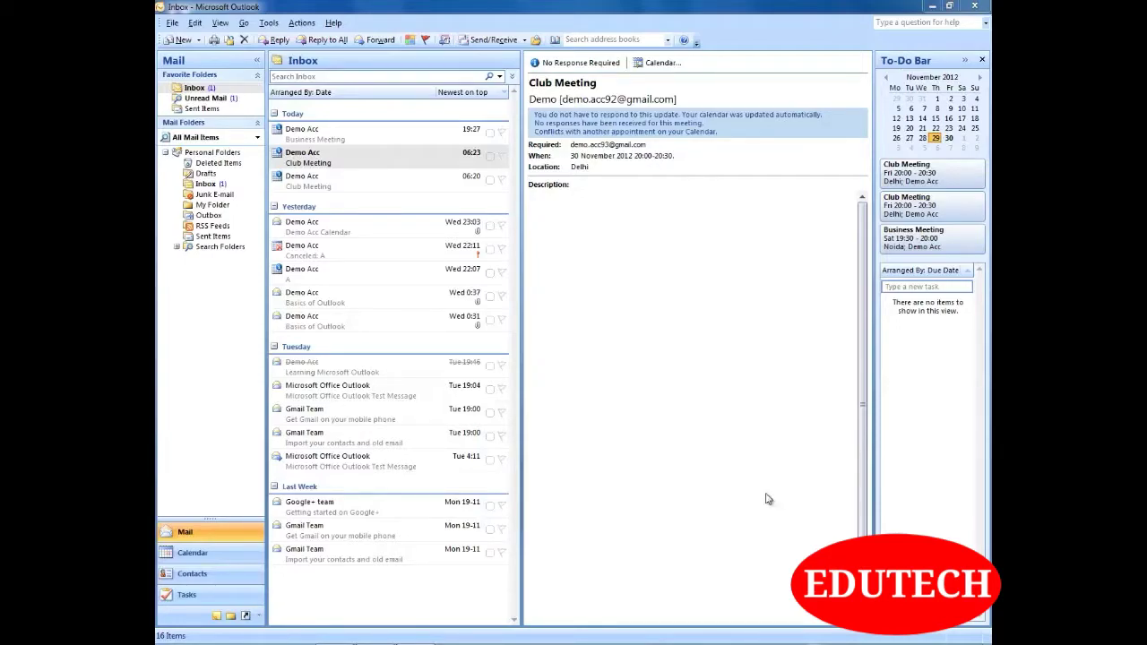
# Open the Club Meeting request received at 06:23, check it for scheduling conflicts, and close it.
pyautogui.click(327, 159)
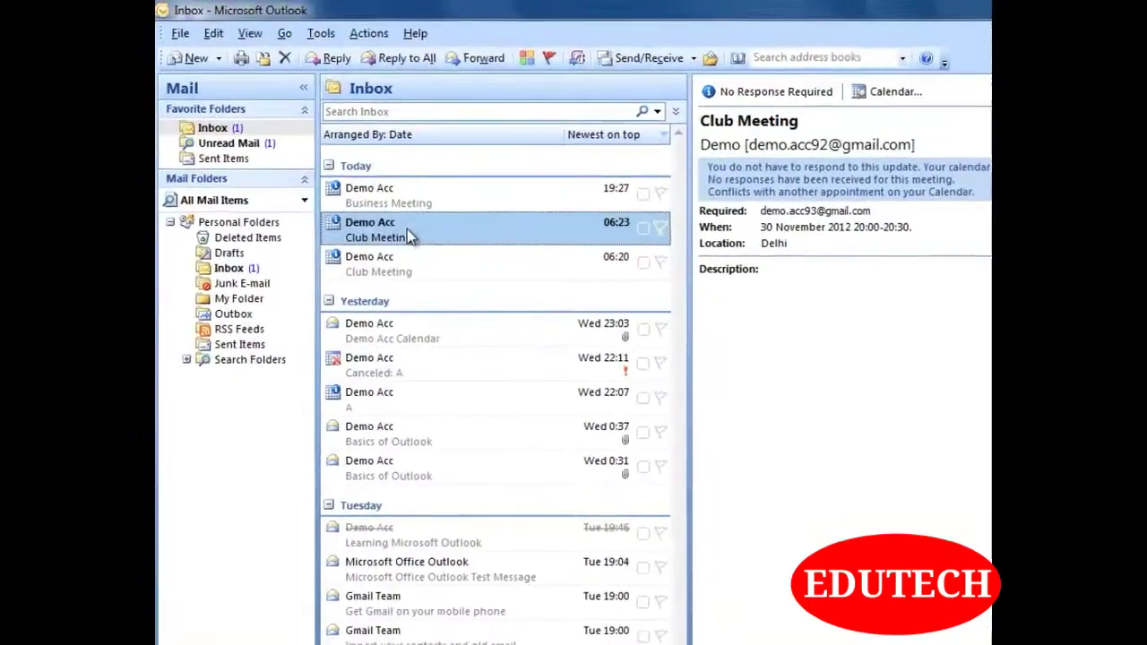
pyautogui.doubleClick(407, 231)
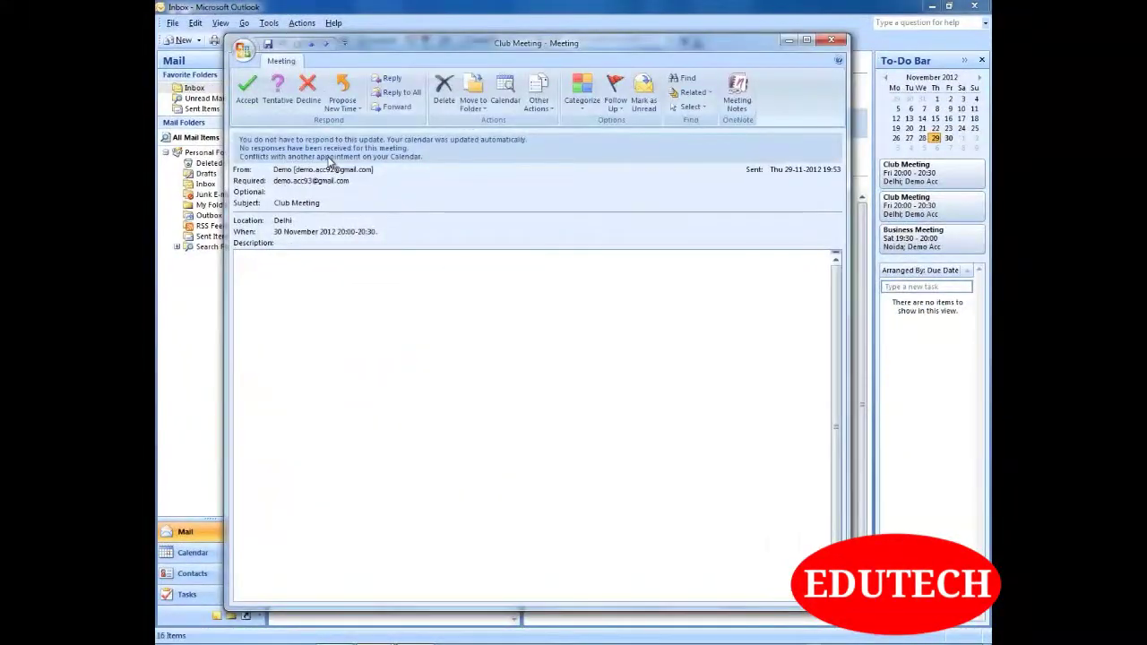
pyautogui.click(829, 46)
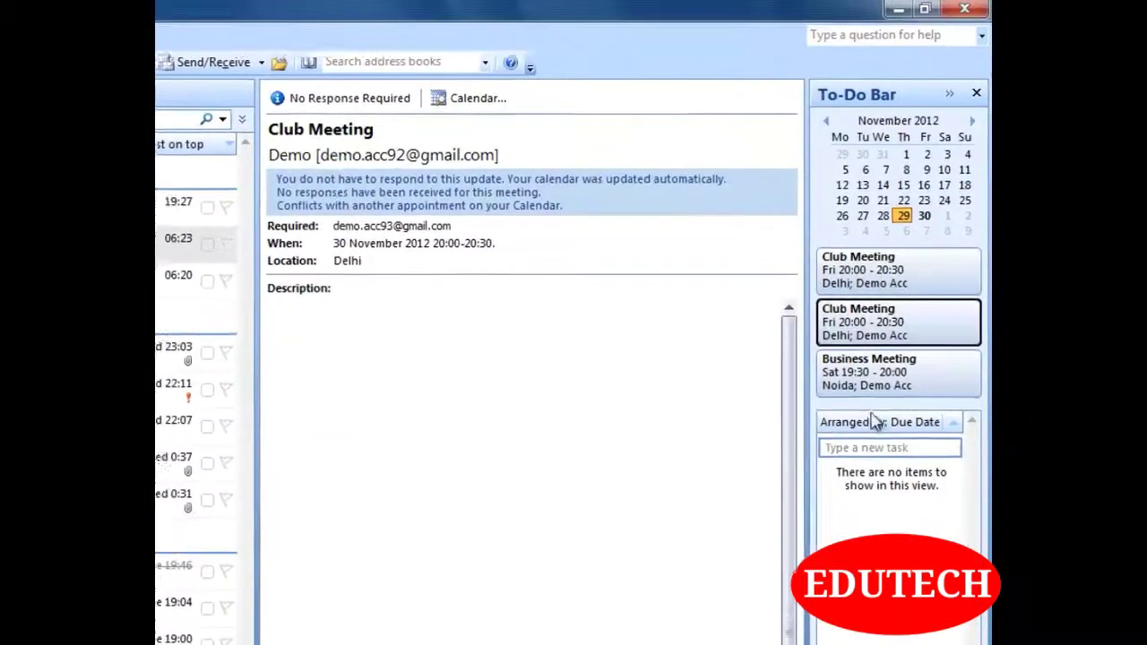
# Open Saturday's Business Meeting from the upcoming appointments and show the tracking of attendee responses.
pyautogui.doubleClick(868, 376)
pyautogui.click(459, 94)
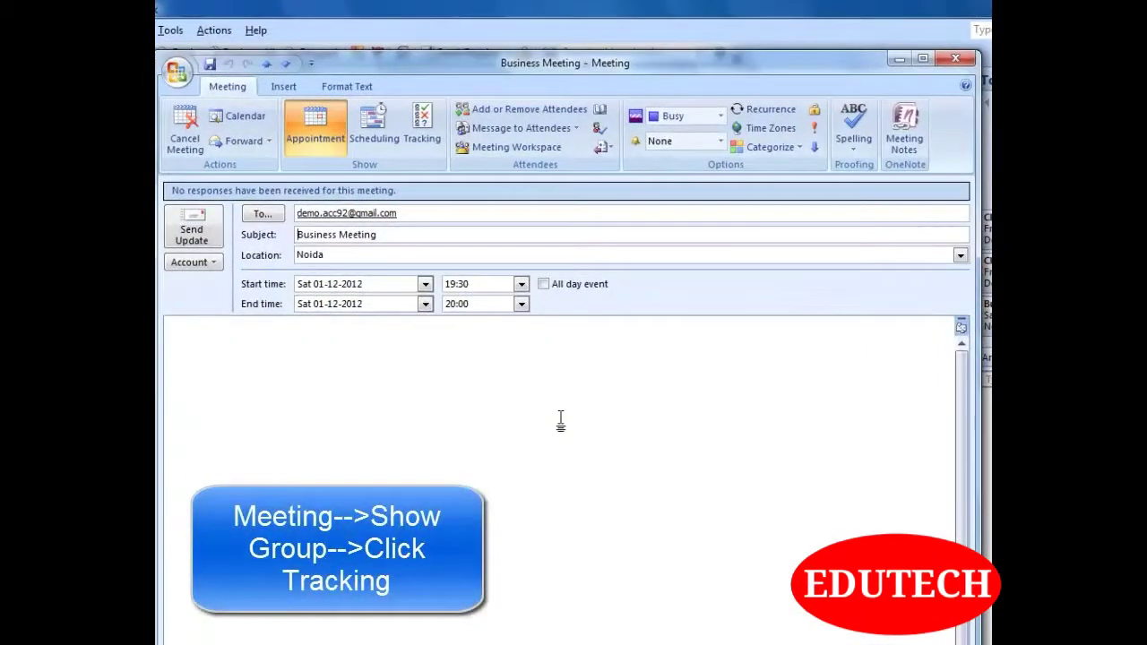
pyautogui.click(422, 132)
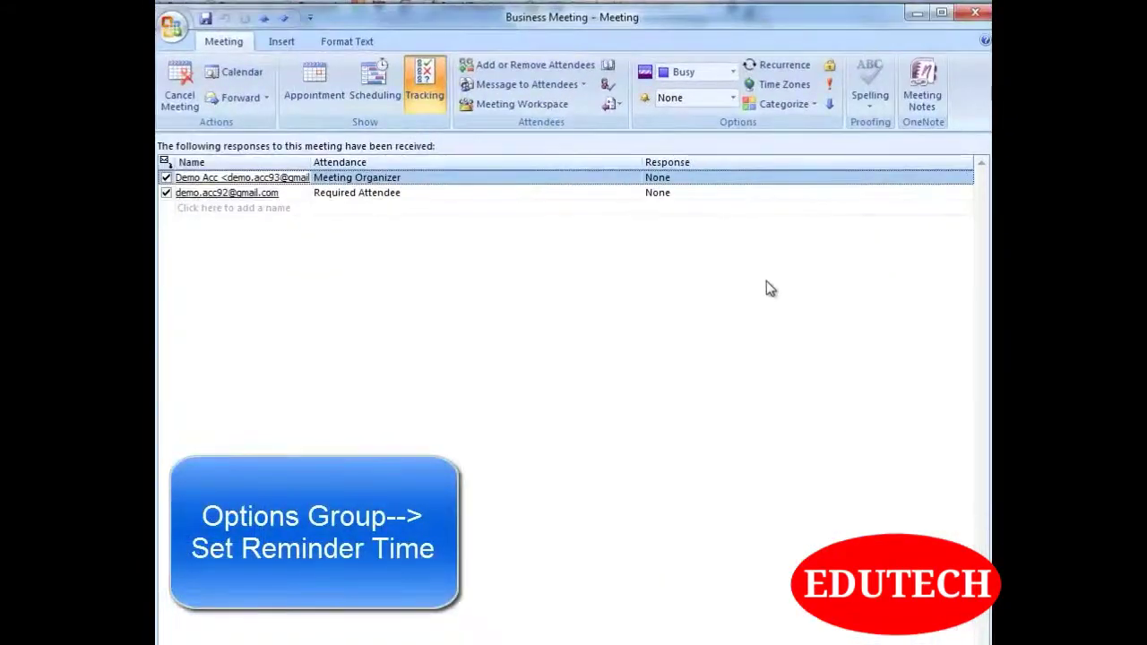
# Set the Business Meeting's reminder to 5 minutes.
pyautogui.click(733, 101)
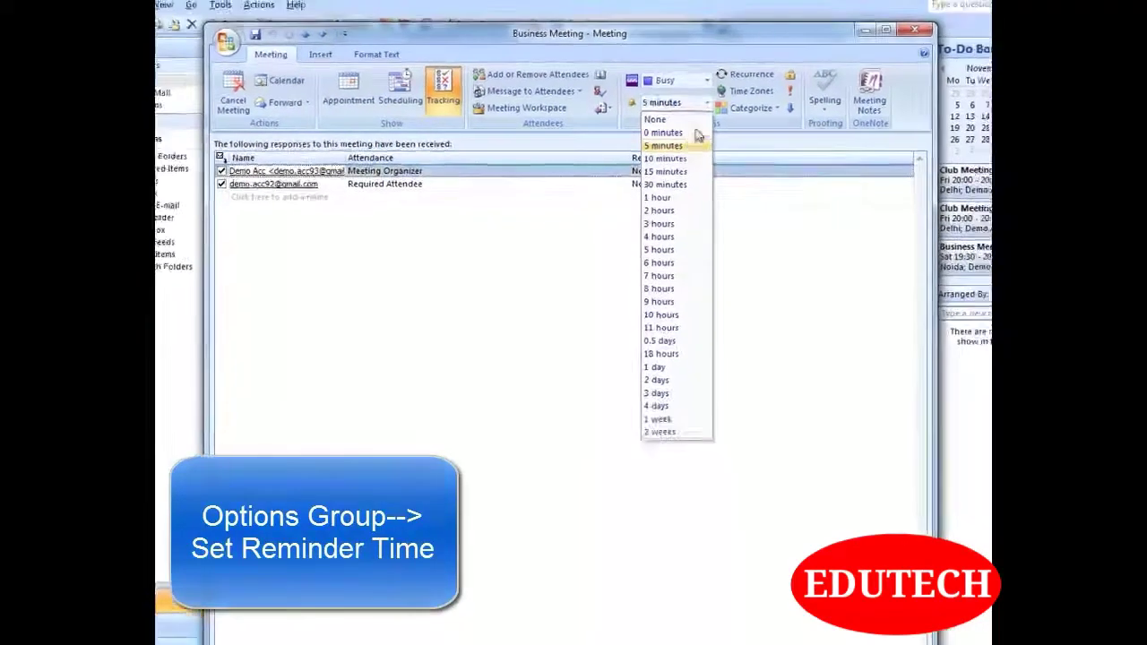
pyautogui.click(697, 144)
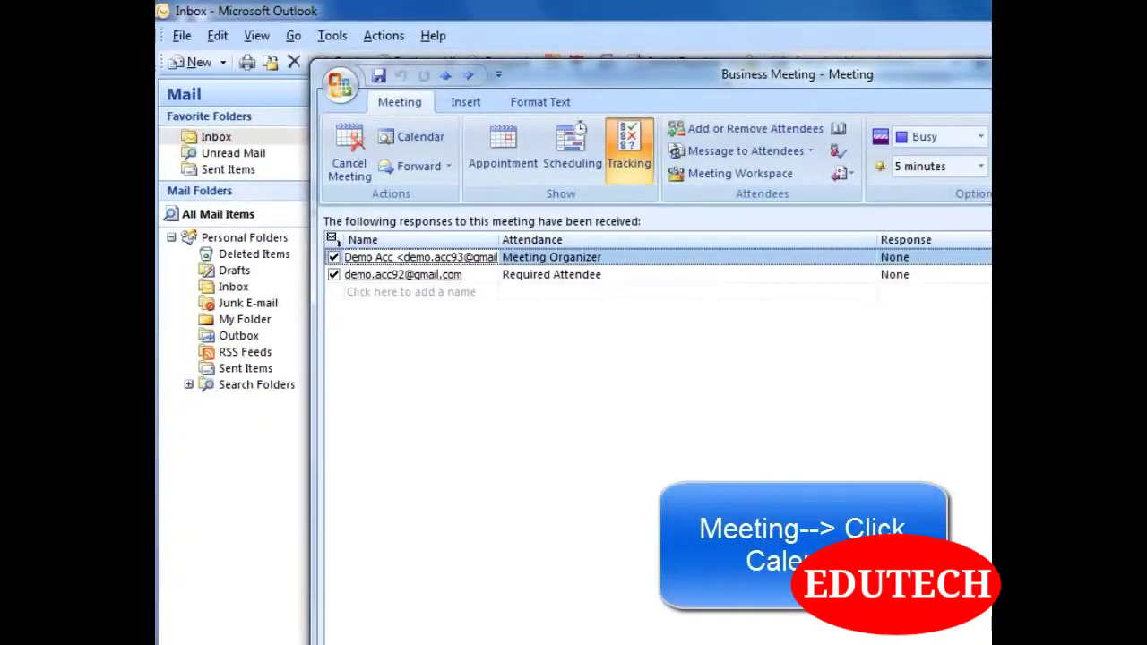
# Show the calendar from the meeting, open the Business Meeting on 02 December 2012 to view its details, and close it.
pyautogui.click(421, 136)
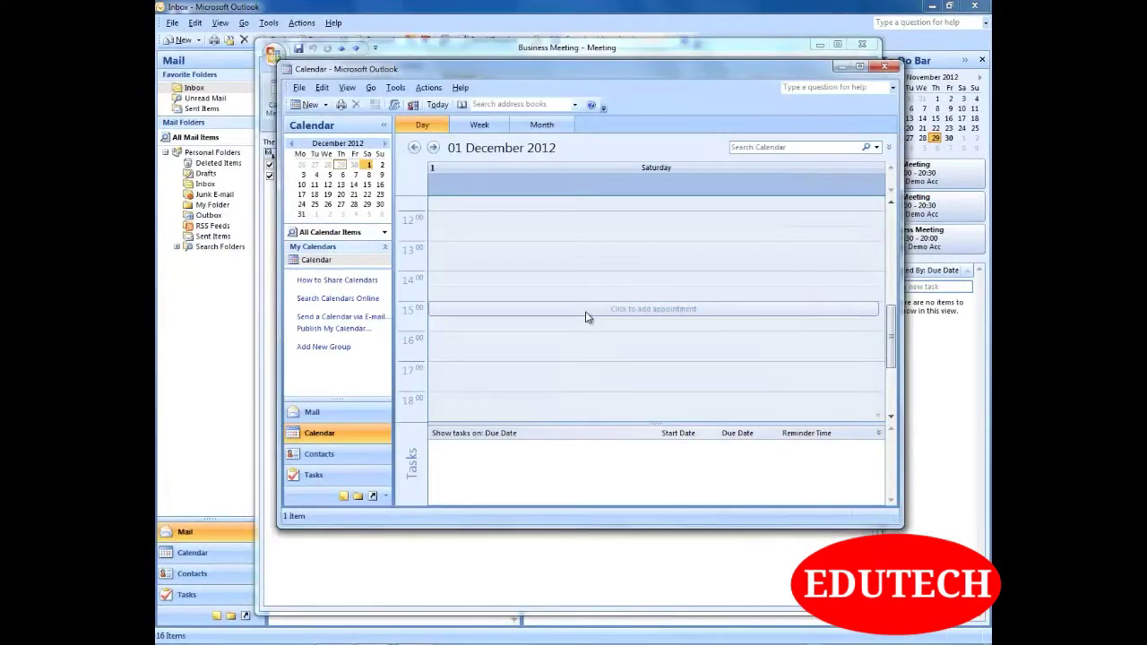
pyautogui.scroll(-2, 585, 311)
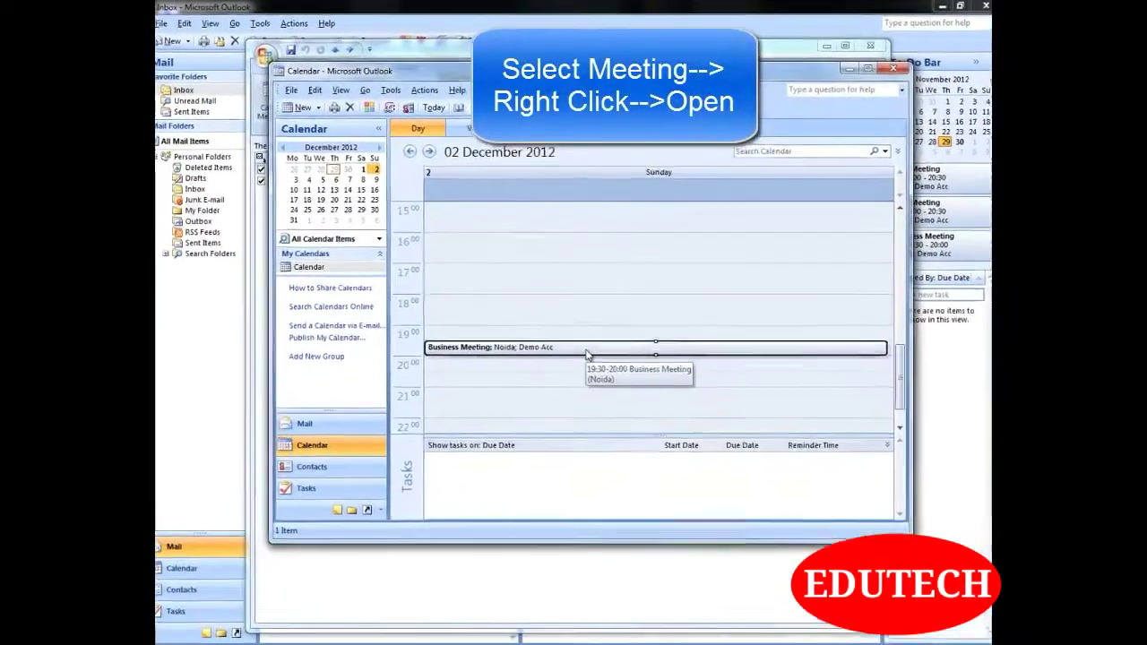
pyautogui.rightClick(586, 340)
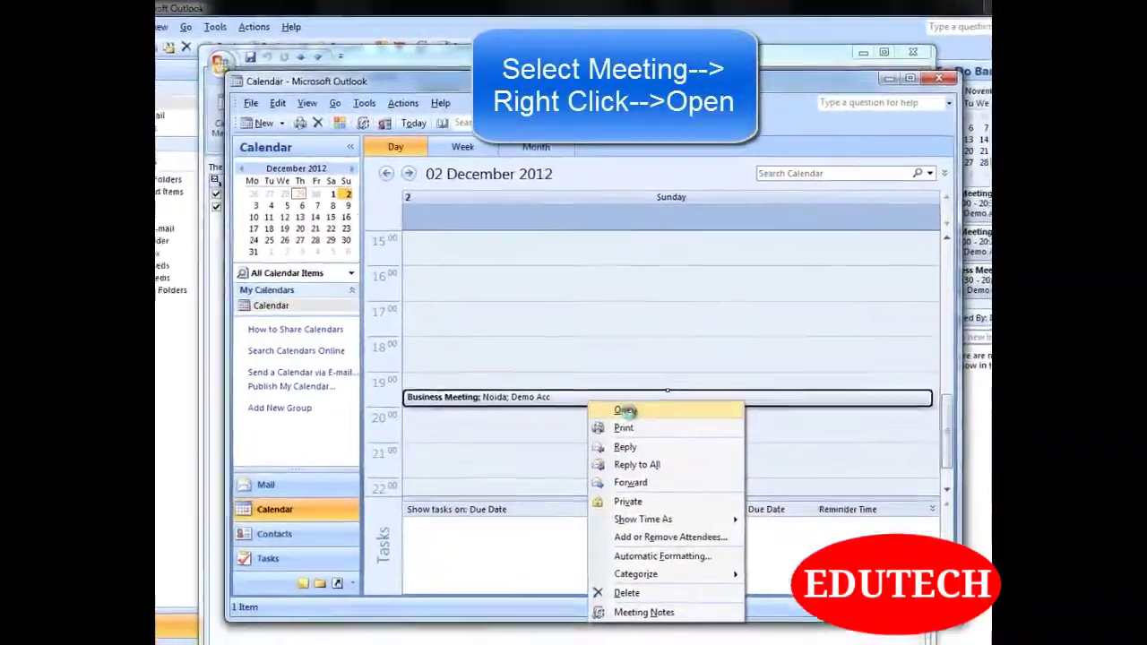
pyautogui.click(625, 410)
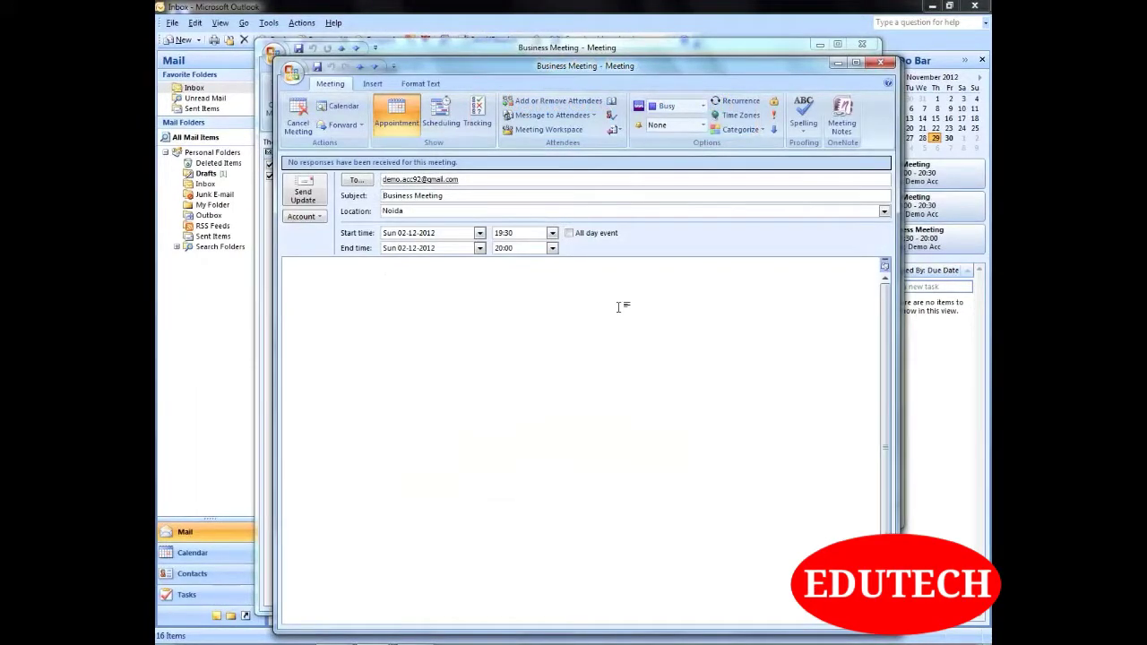
pyautogui.click(881, 62)
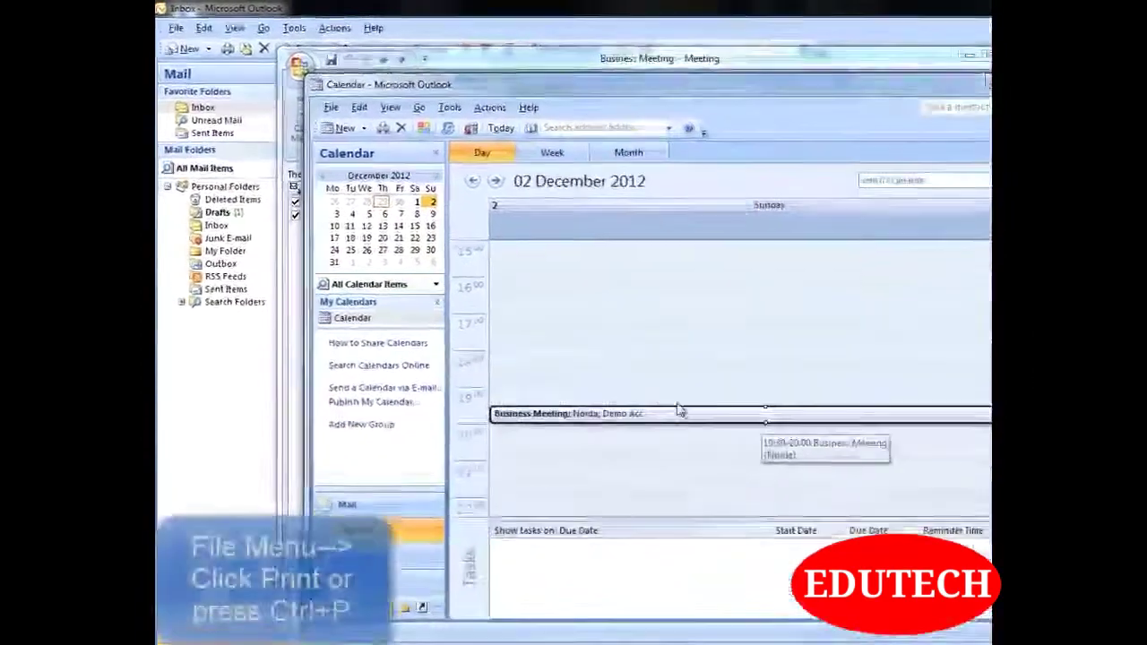
# Preview the printout of the 02 December 2012 calendar page, inspect it enlarged and at full-page size, and close the preview.
pyautogui.click(335, 109)
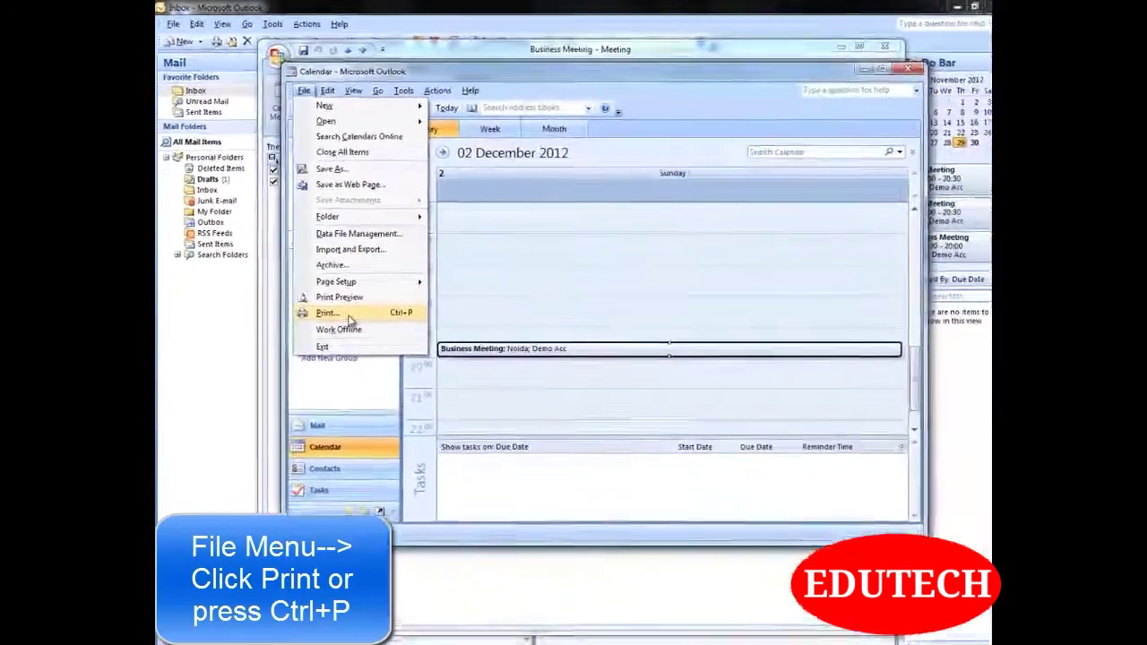
pyautogui.click(348, 317)
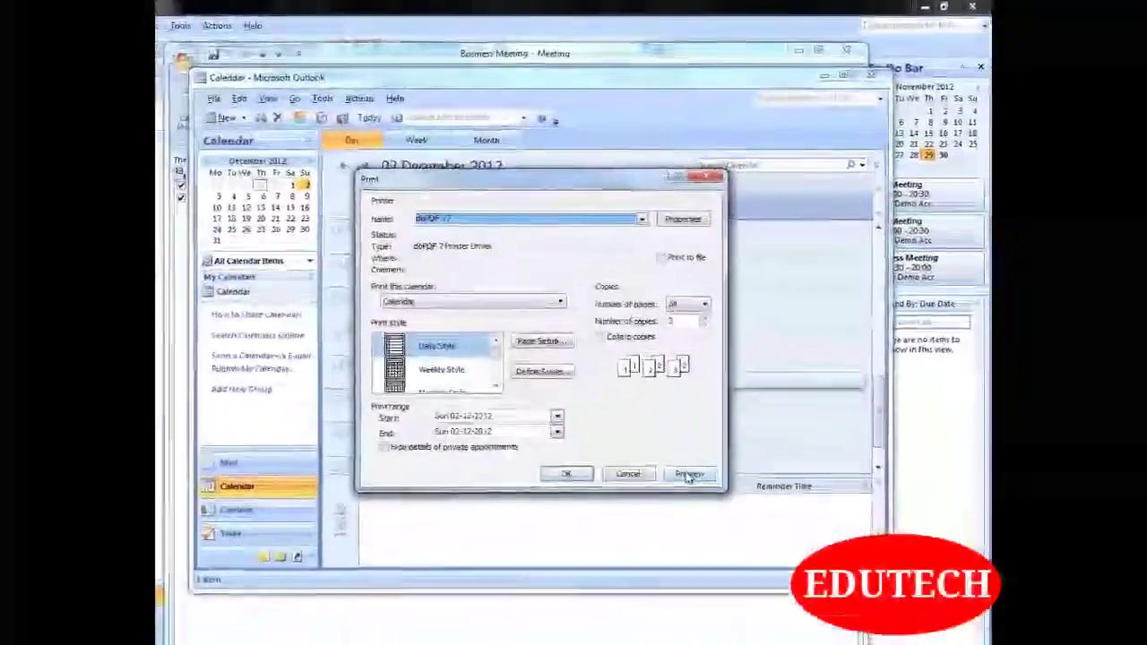
pyautogui.click(686, 479)
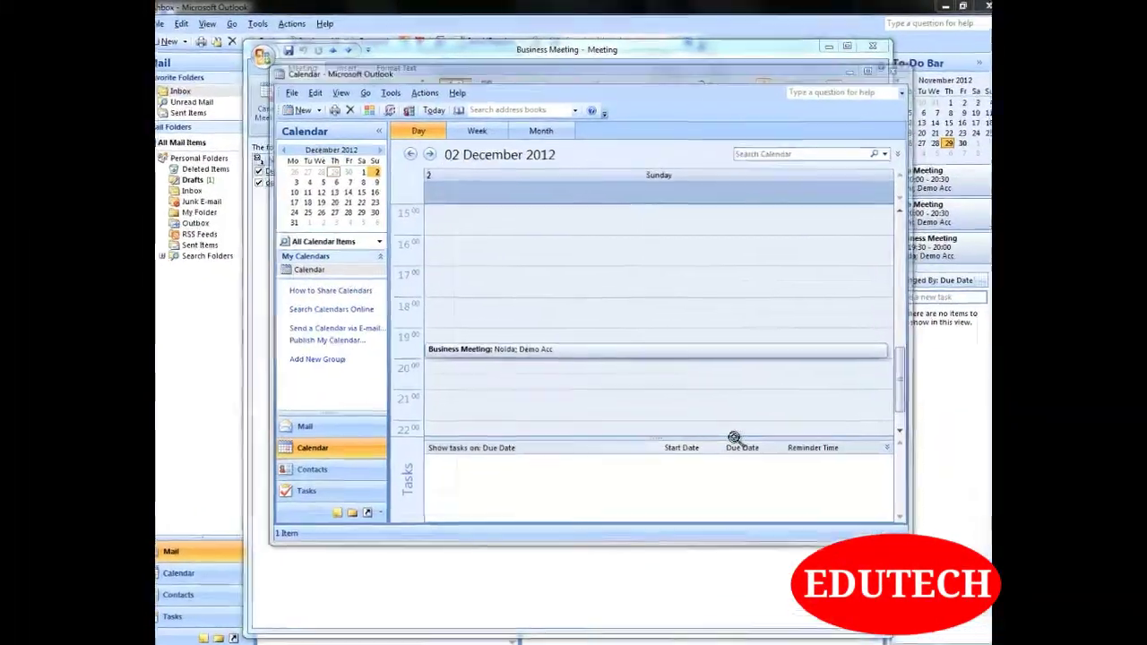
pyautogui.click(640, 384)
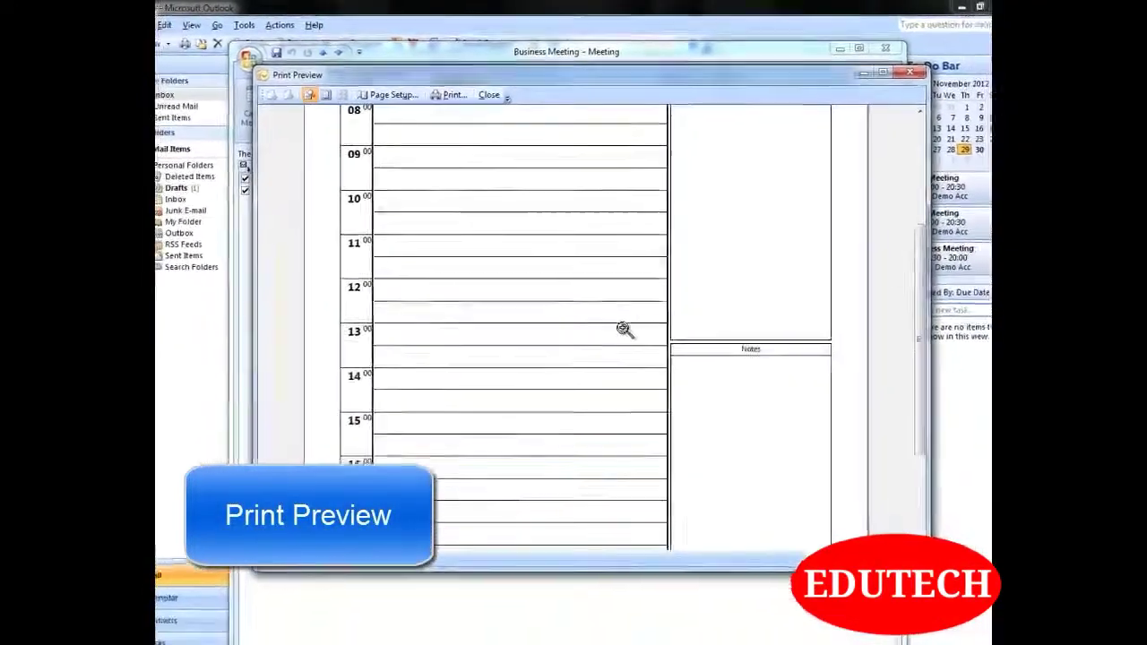
pyautogui.click(625, 330)
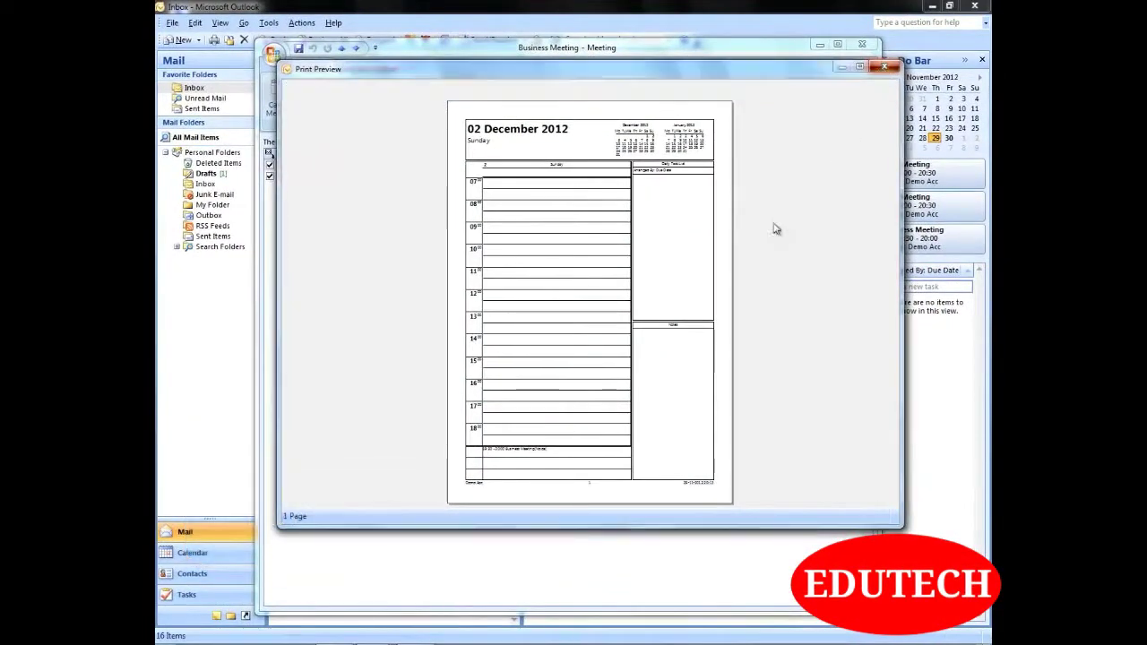
pyautogui.press('Escape')
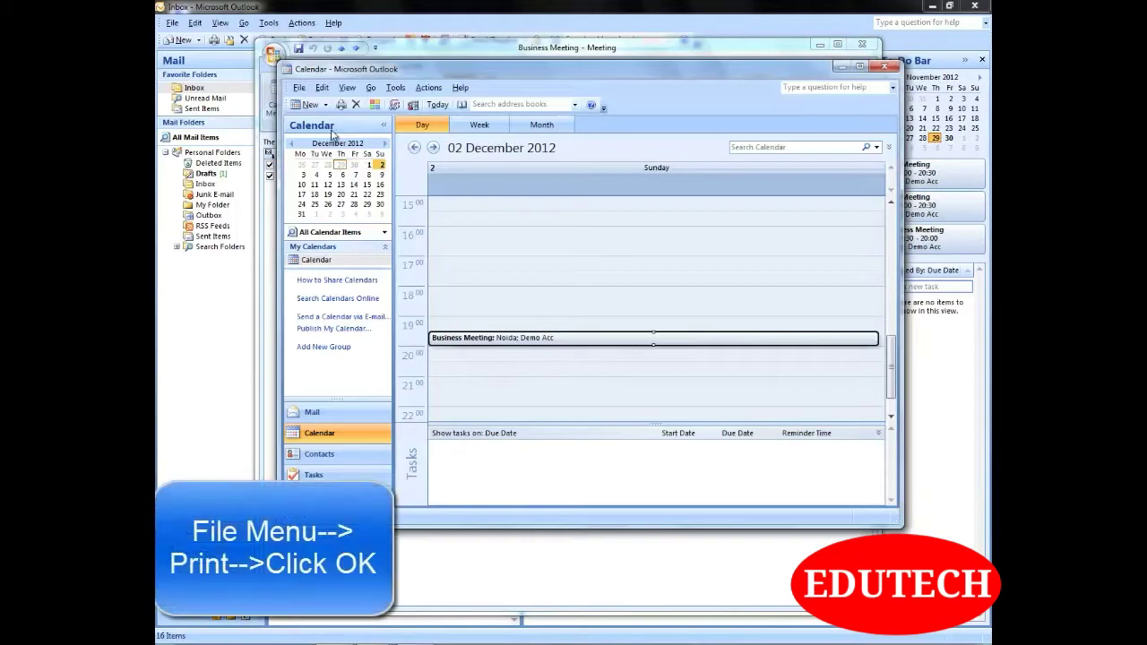
# Print the 02 December 2012 calendar in Daily Style with the doPDF v7 printer, and dismiss the PDF save dialog.
pyautogui.click(298, 91)
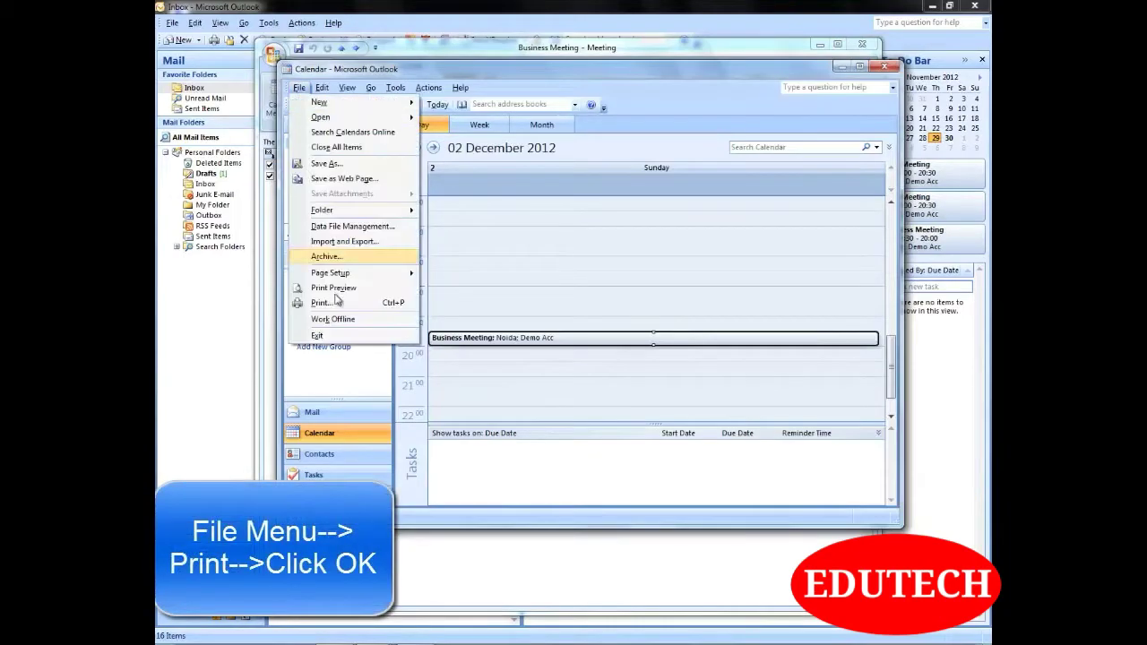
pyautogui.click(336, 303)
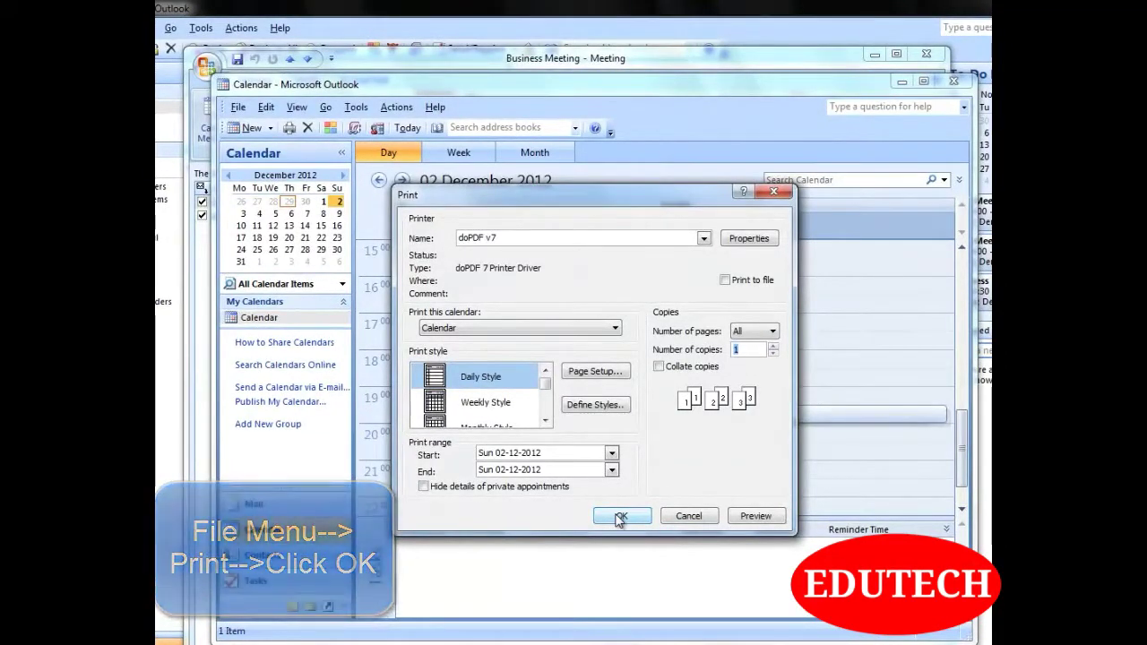
pyautogui.click(619, 518)
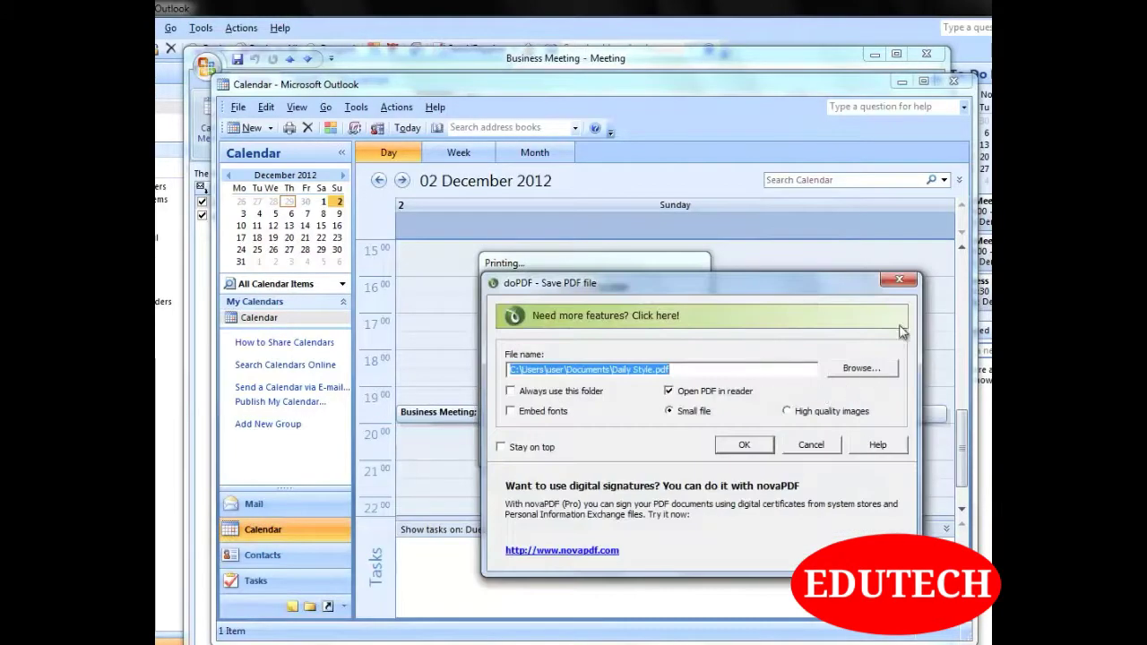
pyautogui.click(895, 283)
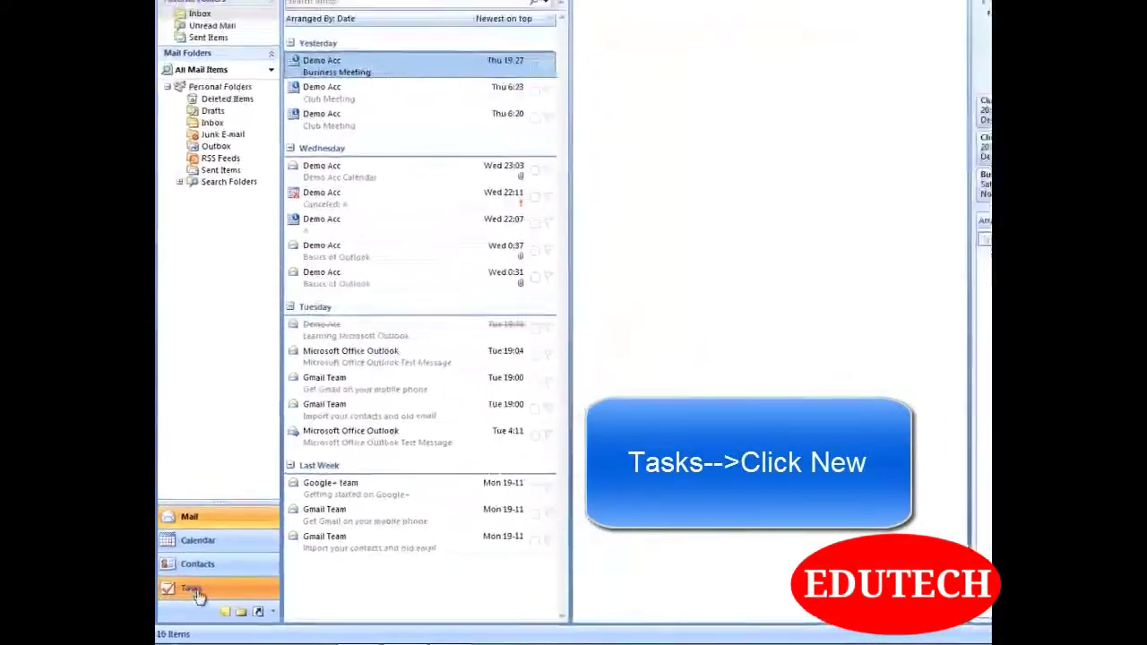
# Create a new task with the subject Project Work and the start date Fri 30-11-2012.
pyautogui.click(195, 596)
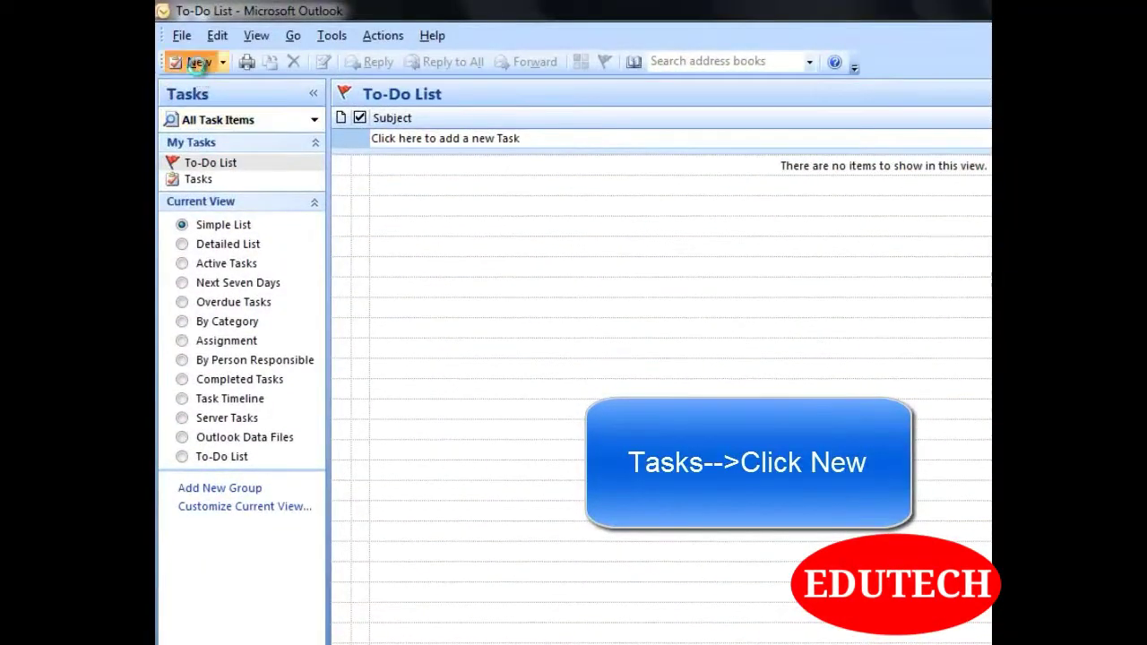
pyautogui.click(198, 62)
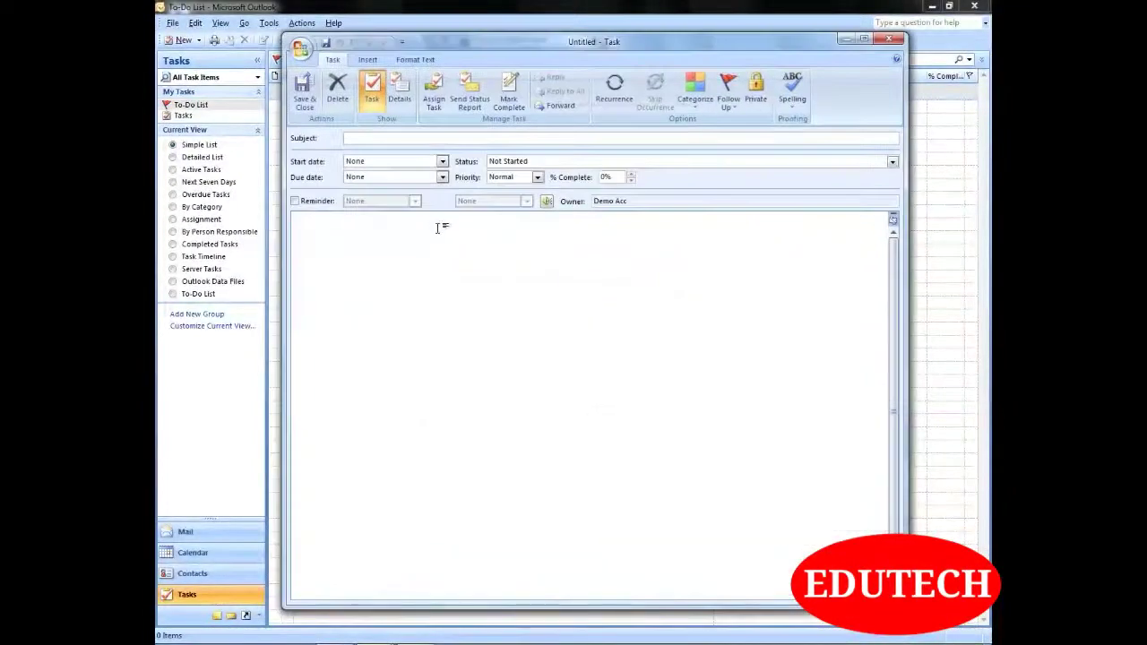
pyautogui.write('Project Work')
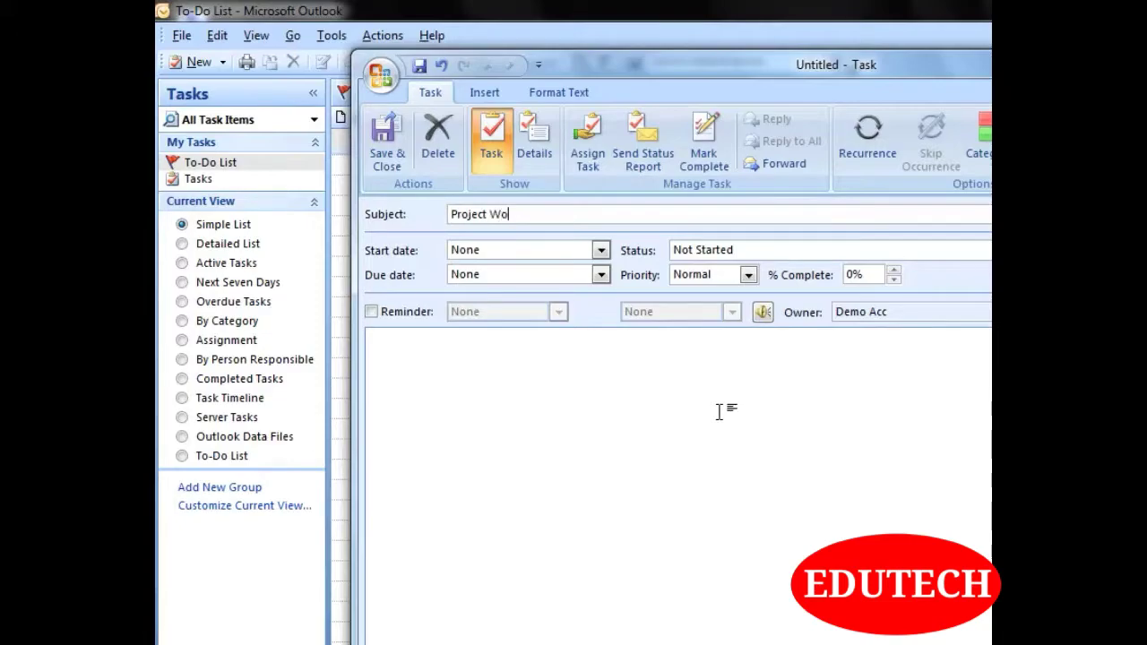
pyautogui.click(601, 250)
pyautogui.click(544, 367)
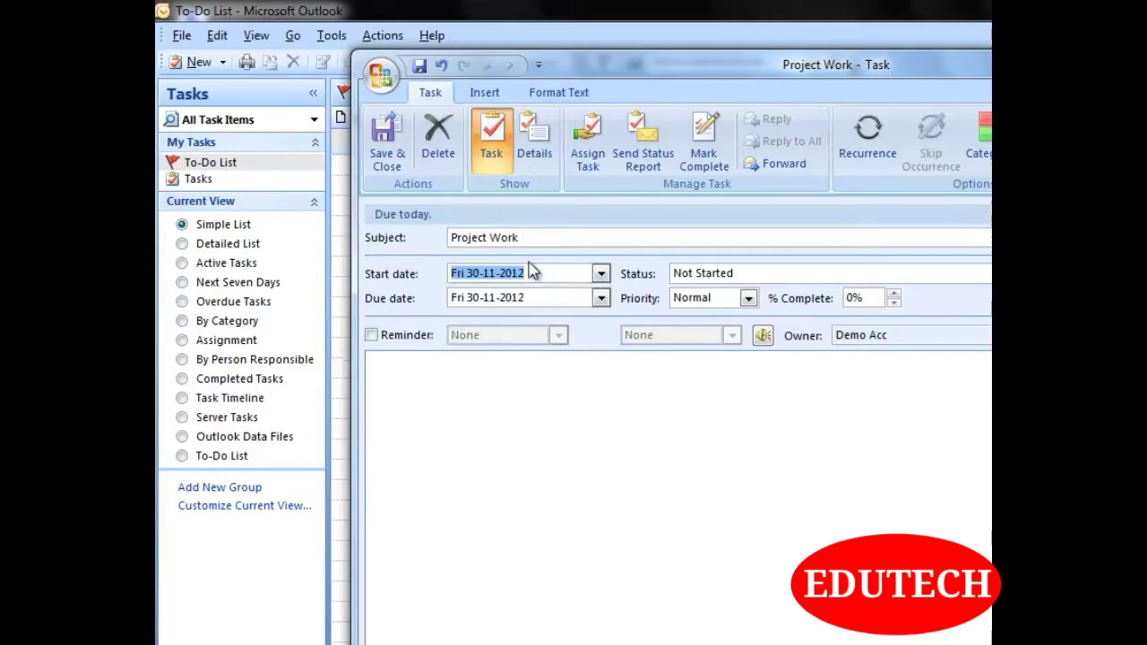
# Set the Project Work task's due date to Sat 01-12-2012 and its status to In Progress.
pyautogui.click(601, 298)
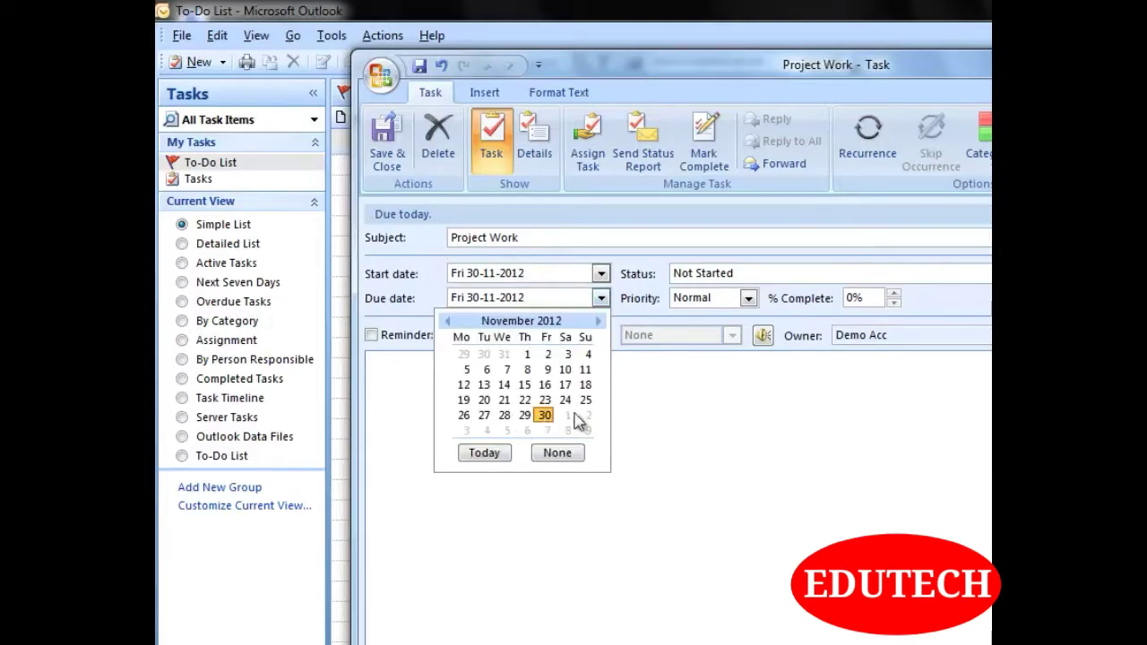
pyautogui.click(597, 321)
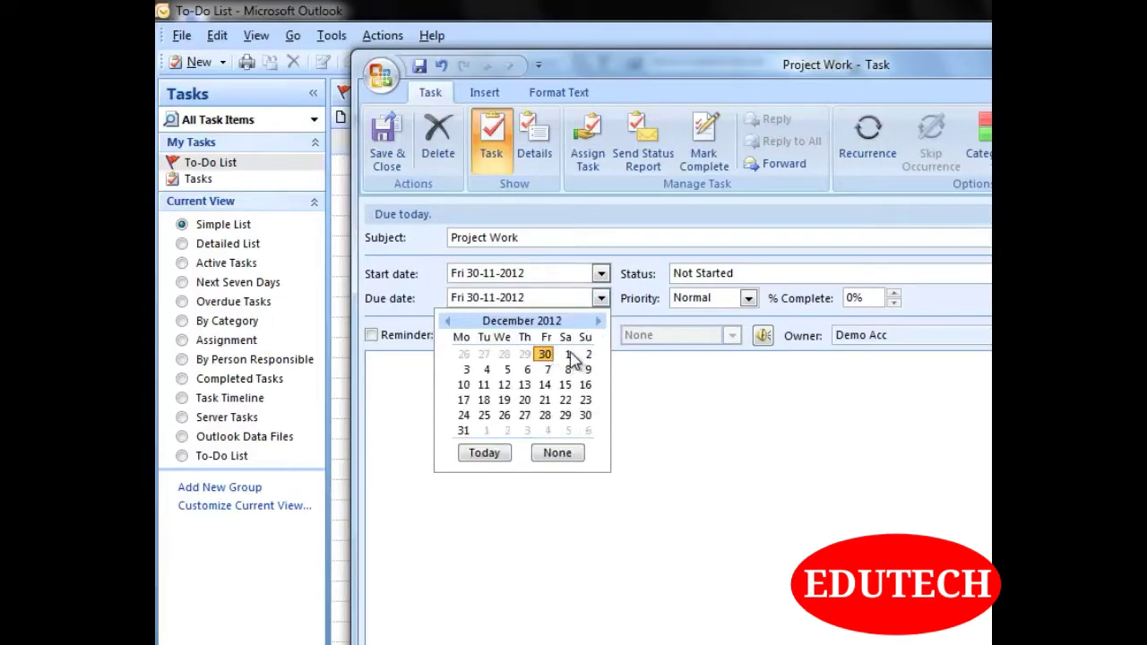
pyautogui.click(570, 355)
pyautogui.click(752, 274)
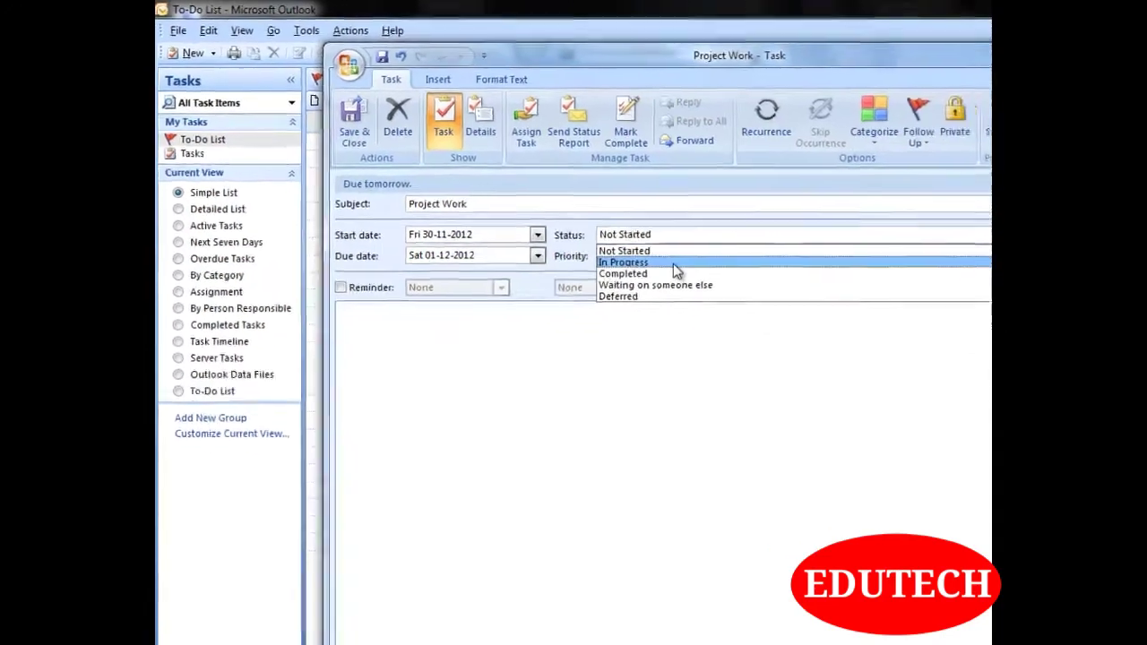
pyautogui.click(673, 263)
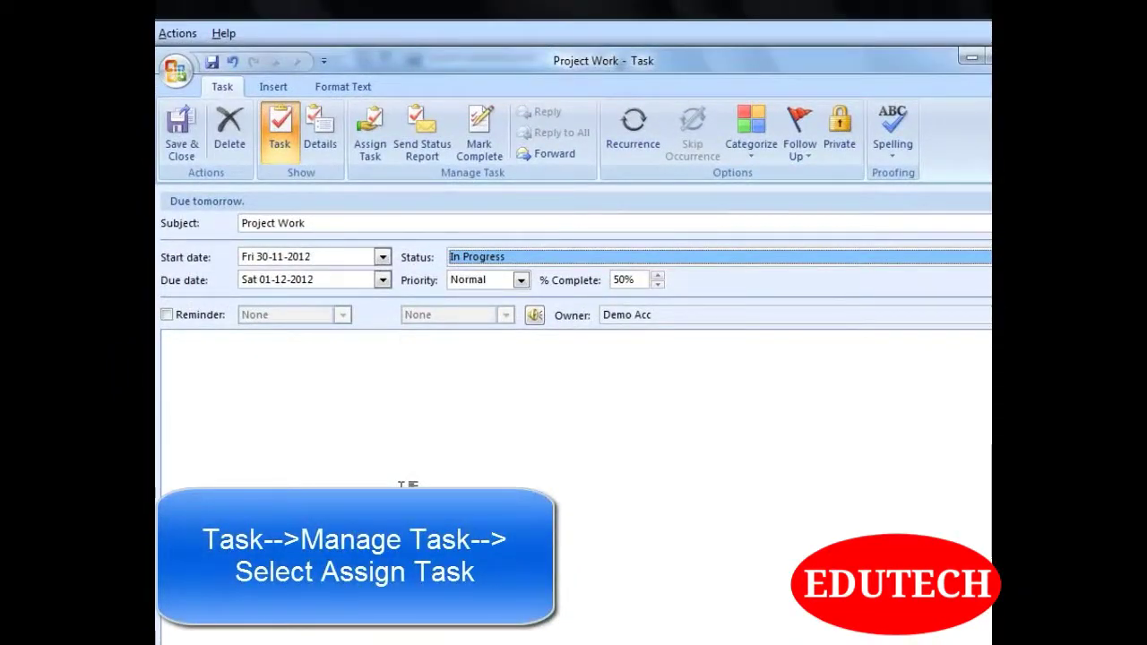
# Assign the Project Work task by entering the recipient's e-mail address, and send the task request.
pyautogui.click(376, 130)
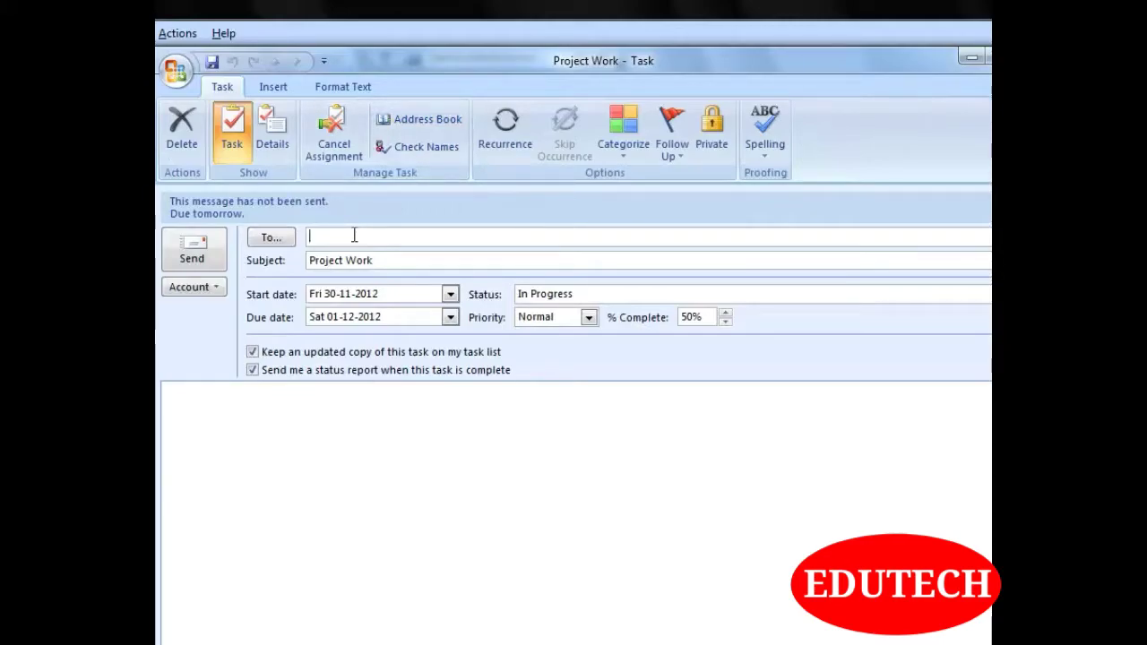
pyautogui.write('demo')
pyautogui.press('Escape')
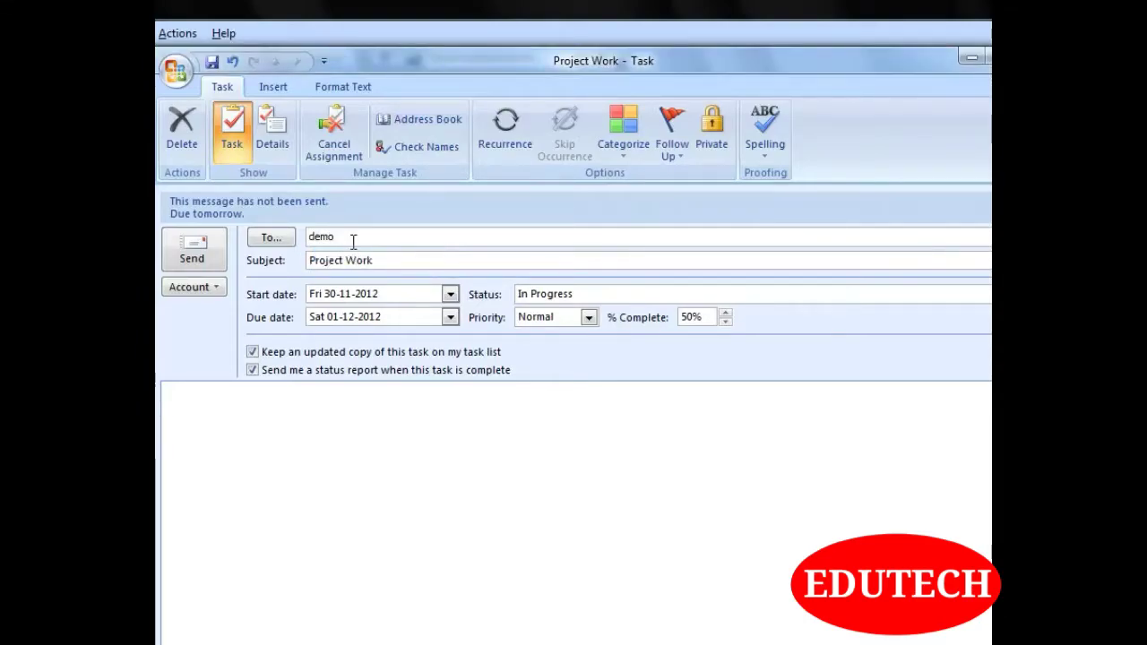
pyautogui.write('.')
pyautogui.click(362, 256)
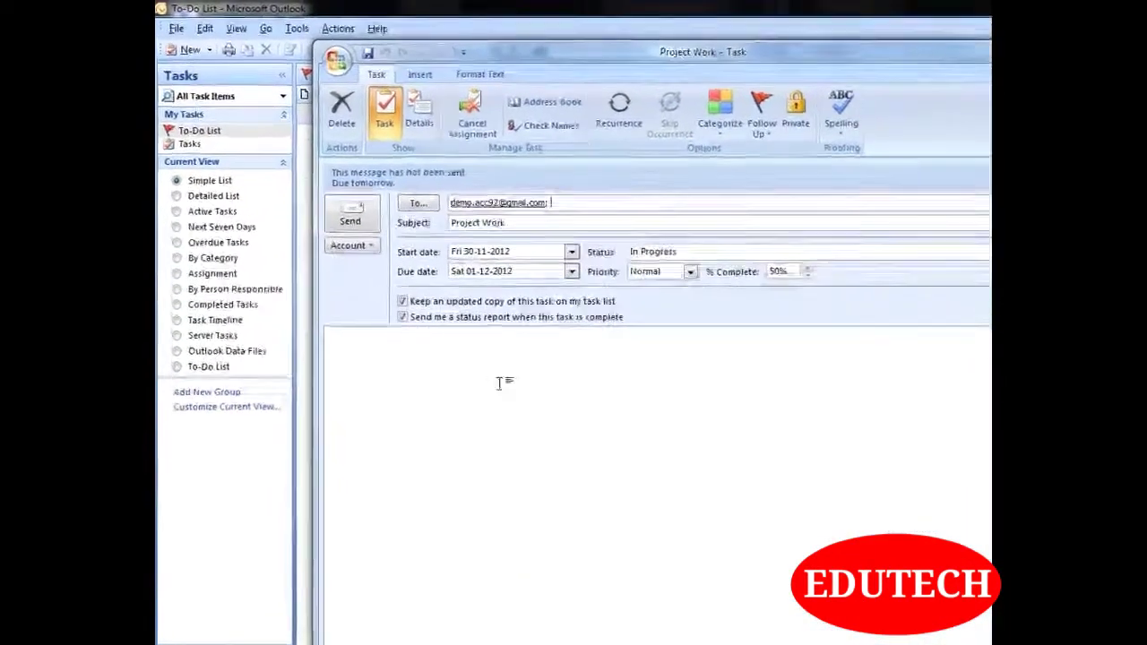
pyautogui.click(387, 251)
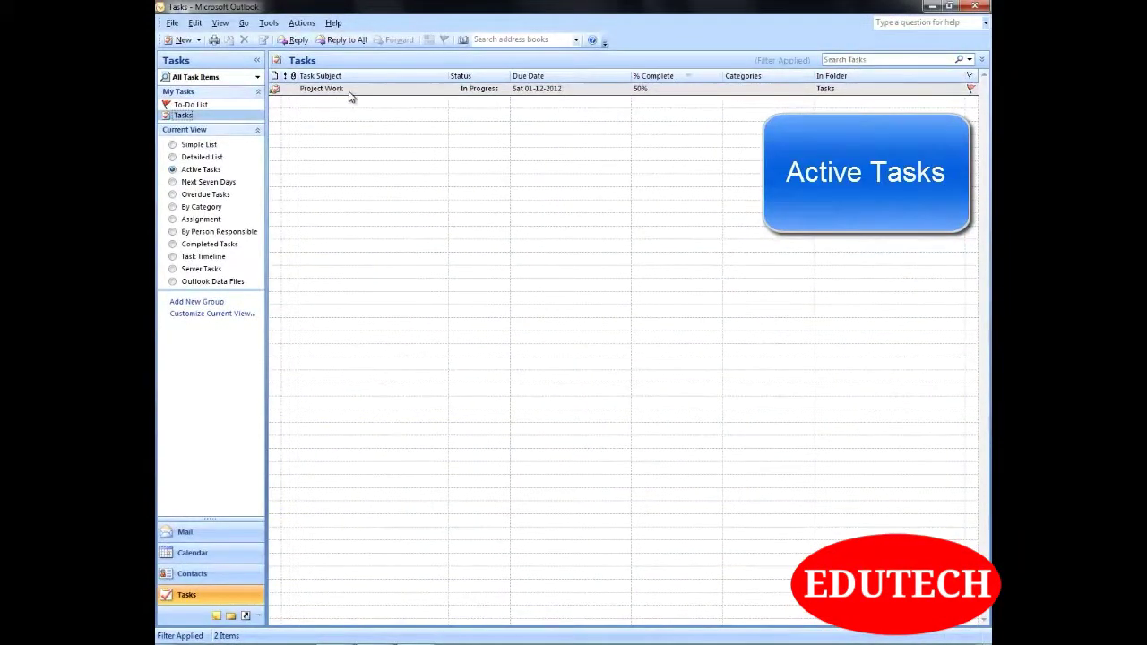
# Show the completed tasks, and return to the Simple List view of the tasks.
pyautogui.click(173, 243)
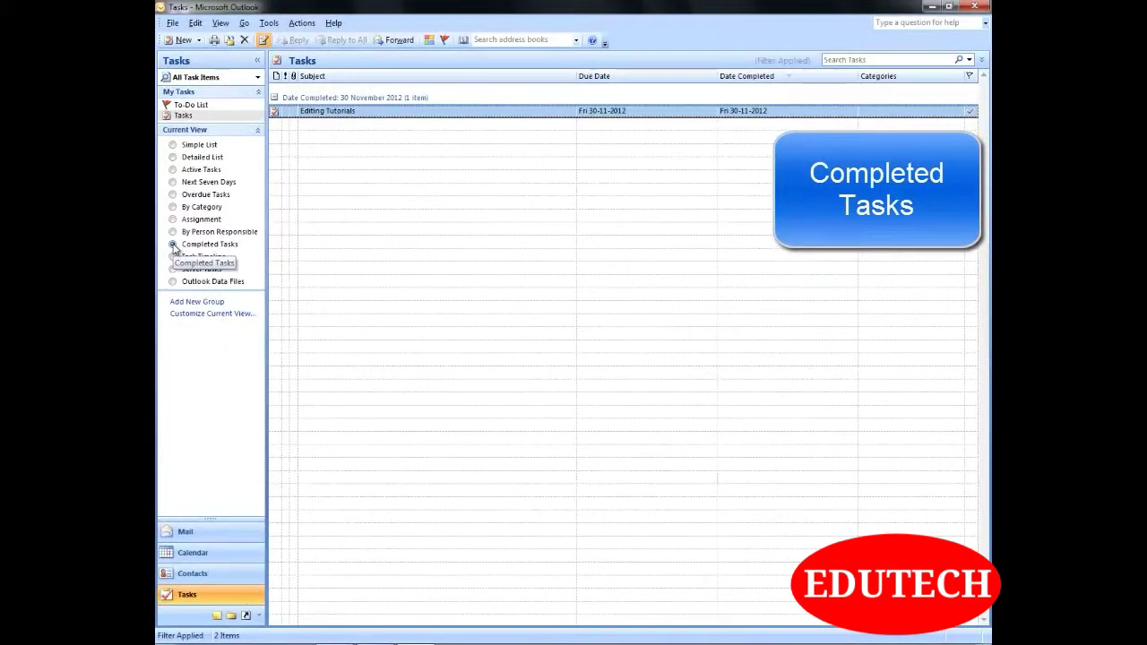
pyautogui.click(174, 145)
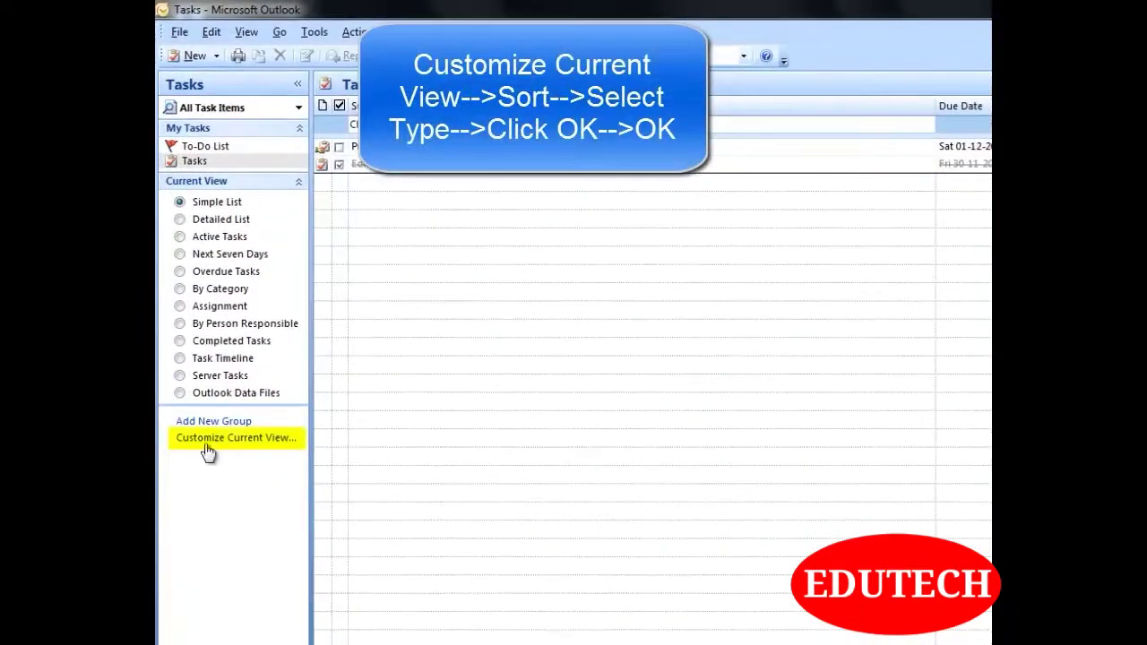
# Customize the Simple List view by clearing its sorting and sorting the tasks by % Complete in descending order.
pyautogui.click(209, 439)
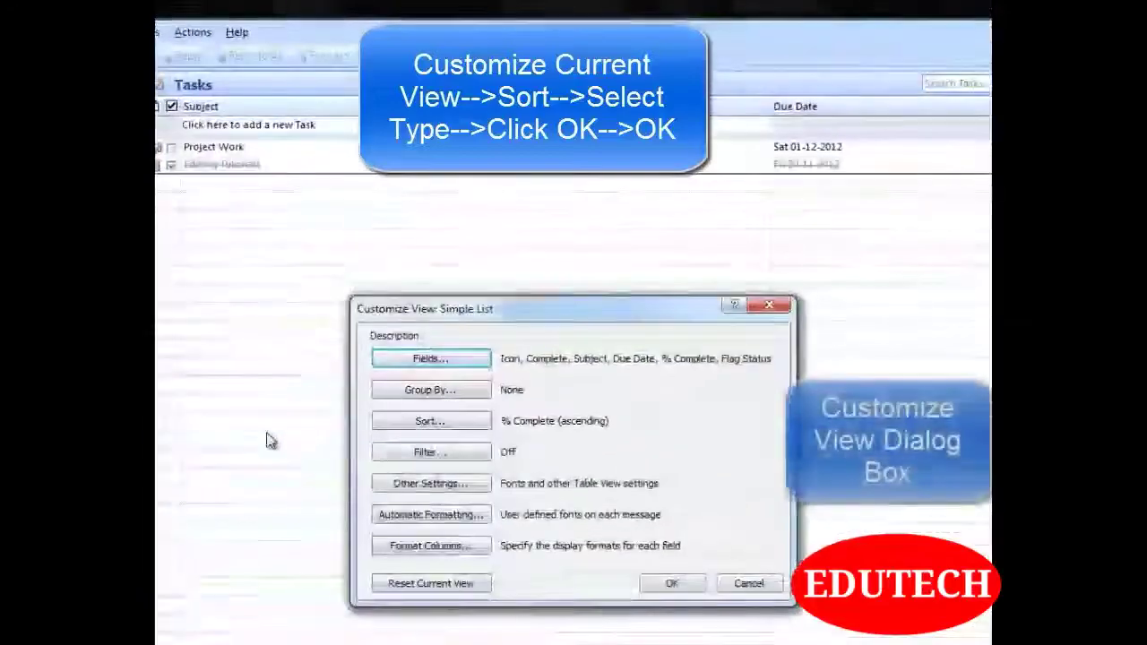
pyautogui.click(403, 423)
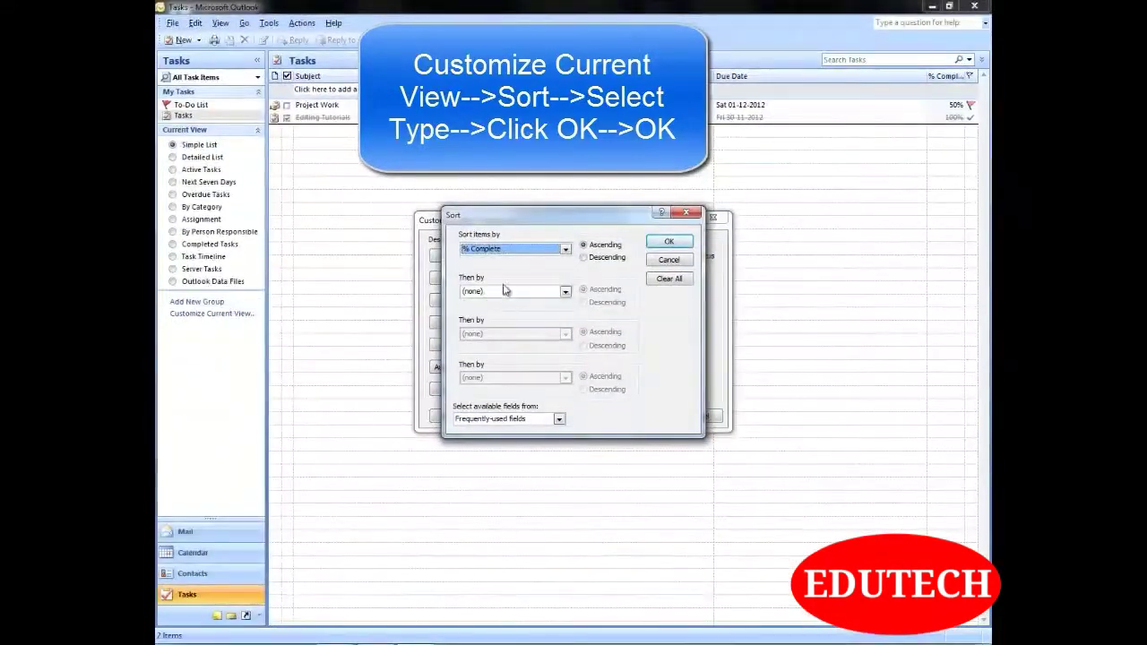
pyautogui.click(670, 279)
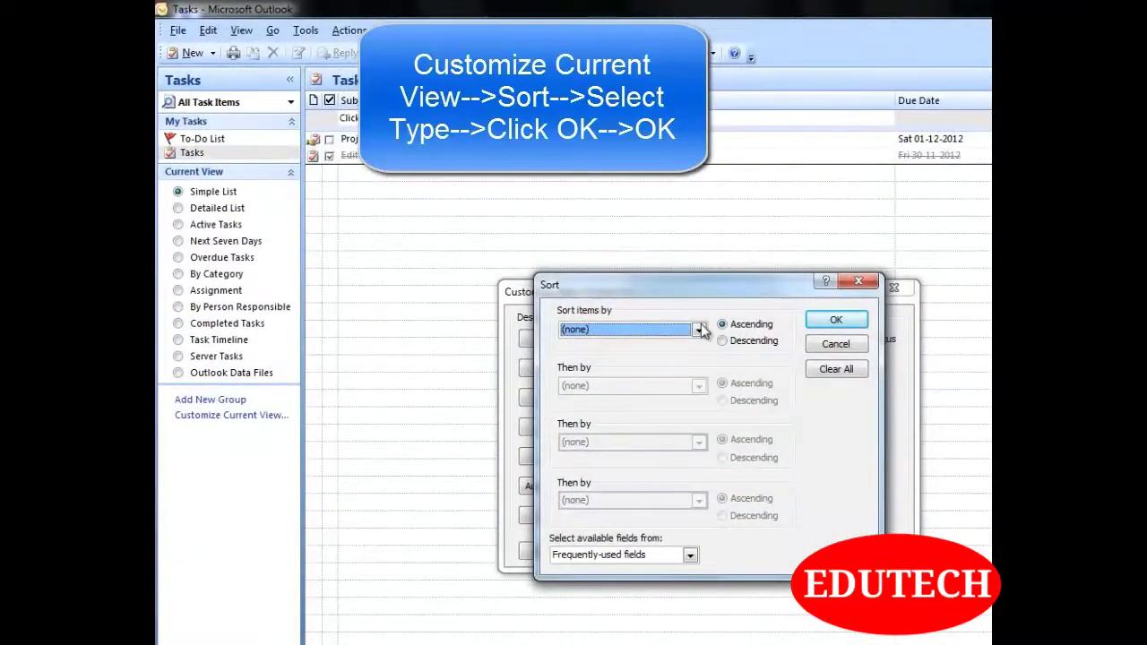
pyautogui.click(699, 330)
pyautogui.click(606, 361)
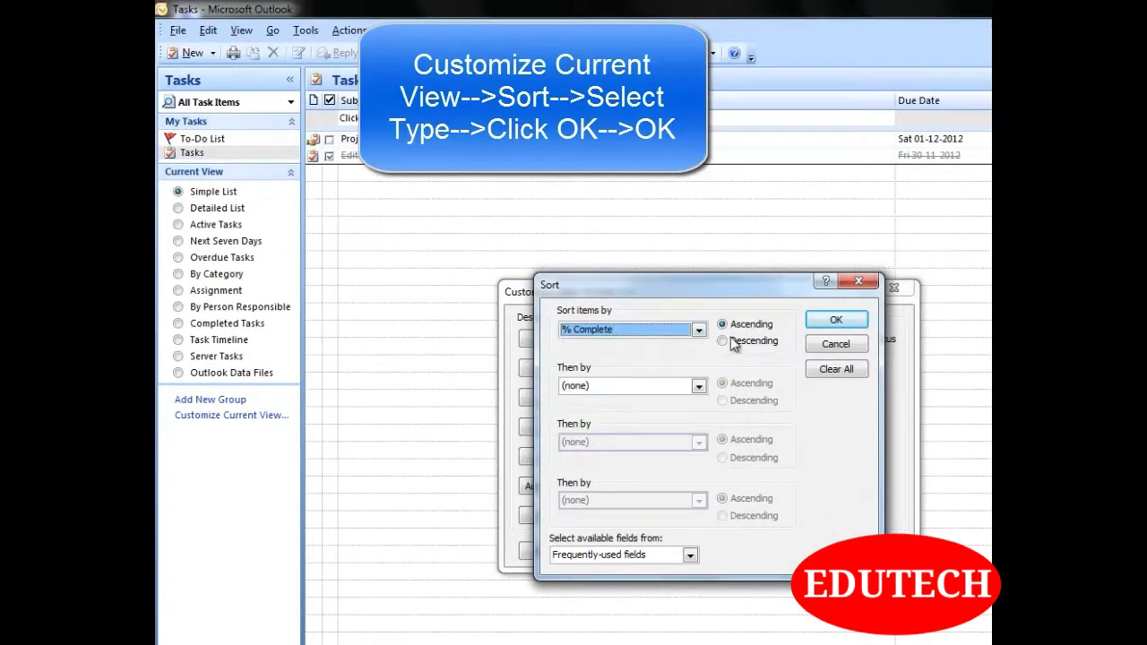
pyautogui.click(730, 343)
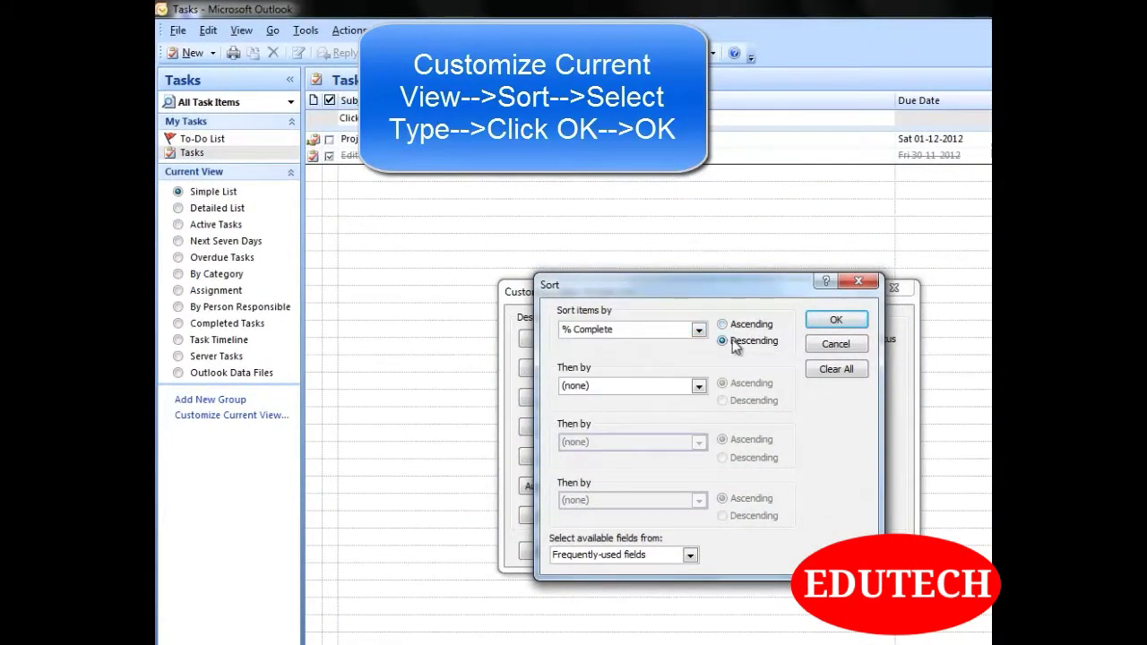
pyautogui.click(832, 321)
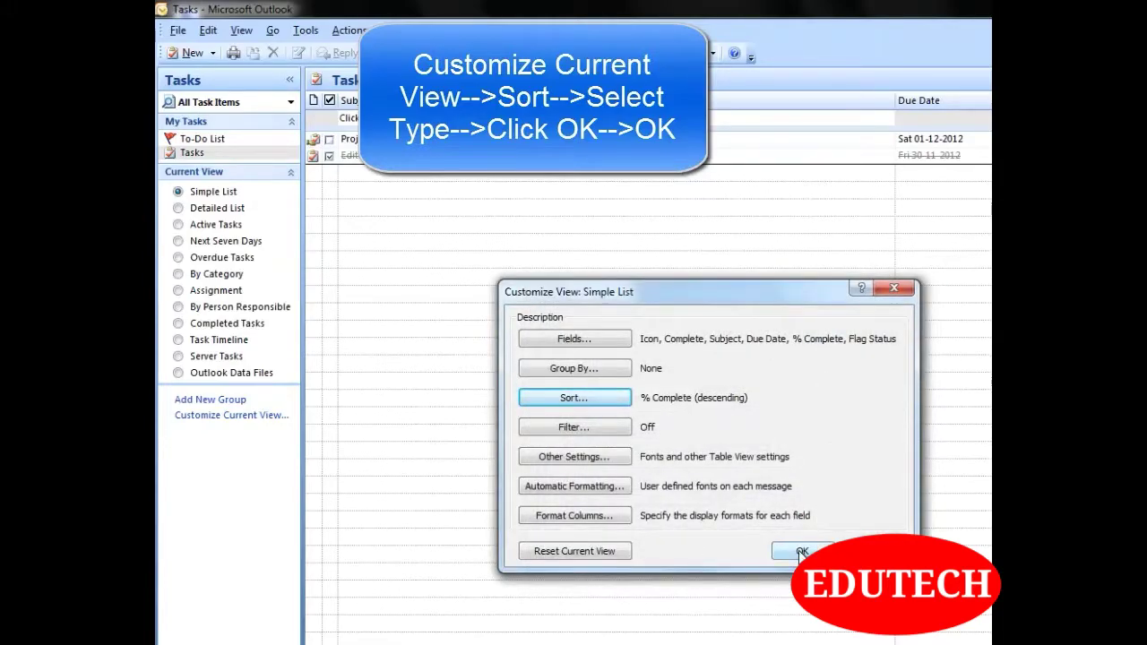
pyautogui.click(803, 551)
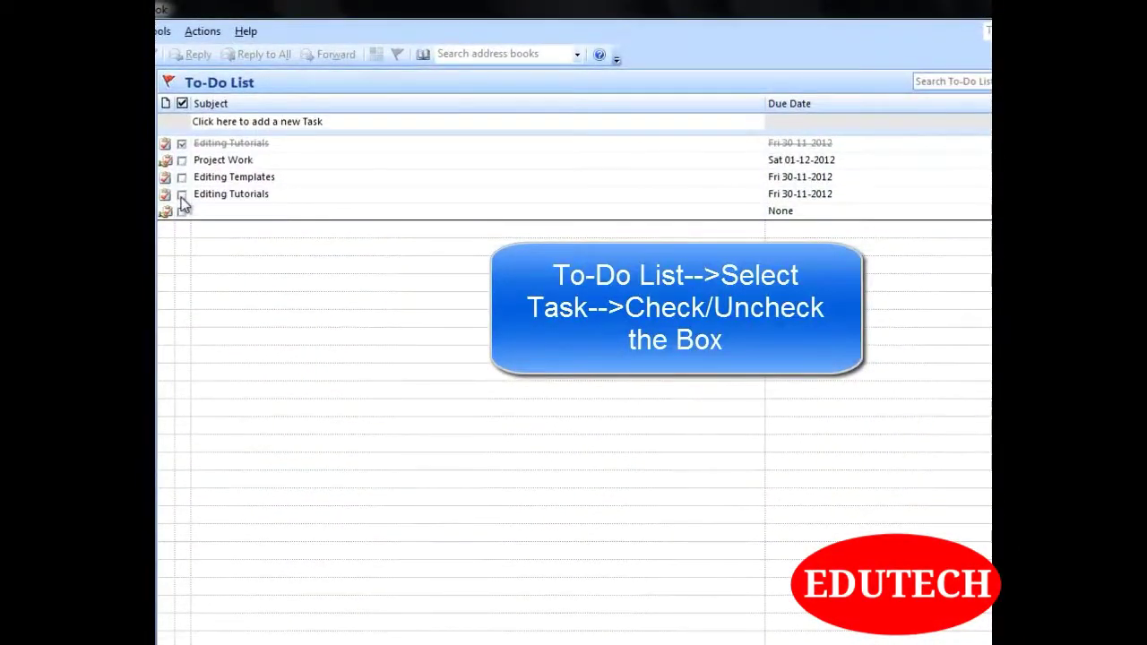
# Mark the unfinished Editing Tutorials task in the To-Do List as complete, and switch to the Active Tasks view.
pyautogui.click(182, 195)
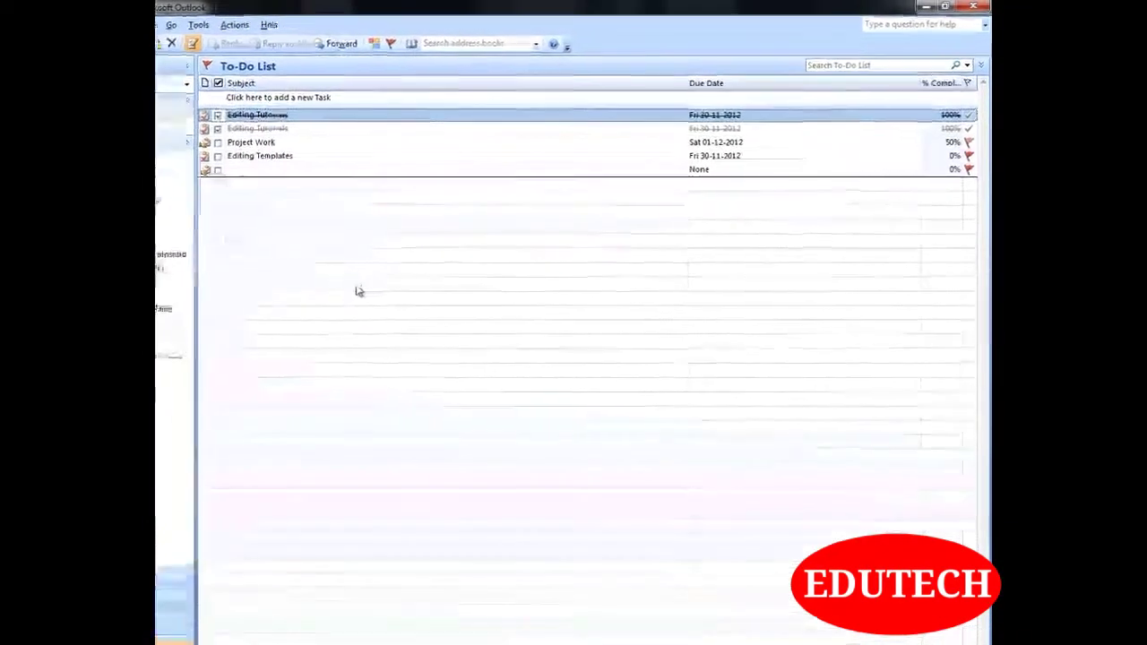
pyautogui.click(174, 167)
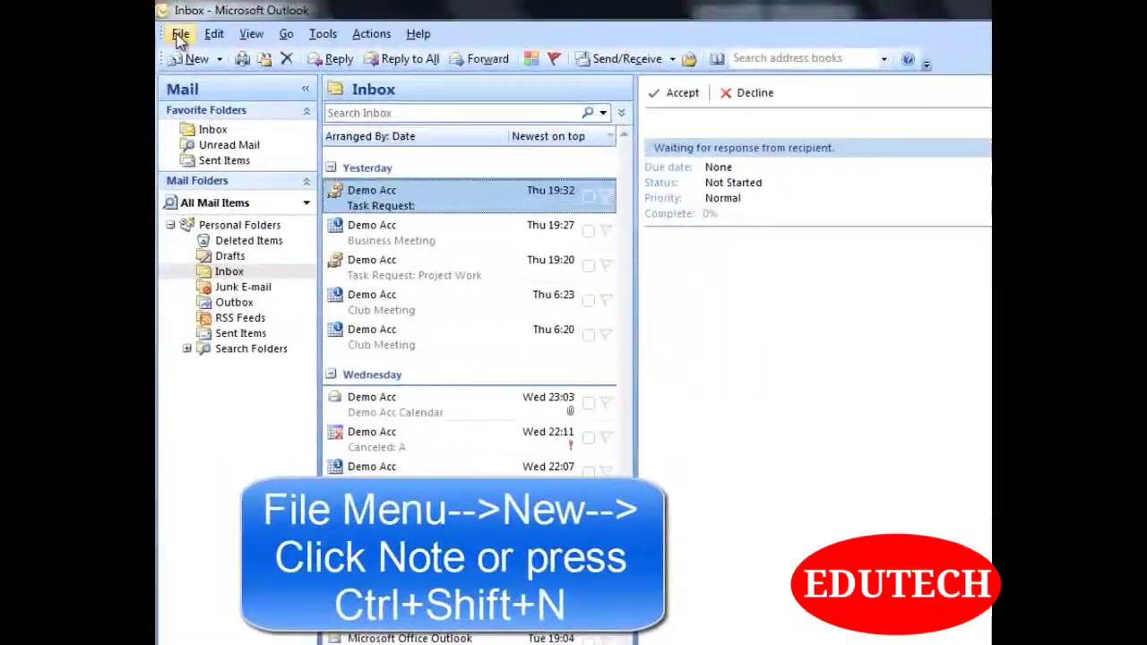
# Create a new note from the Inbox with the text "Complete project work" and close it.
pyautogui.click(179, 36)
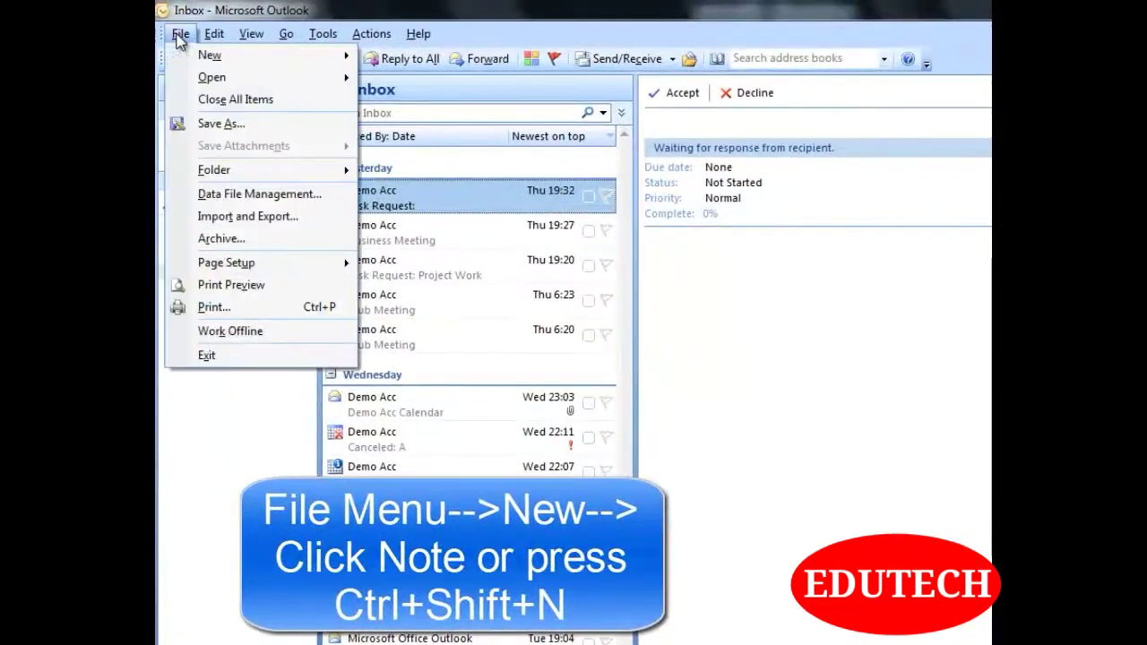
pyautogui.moveTo(181, 52)
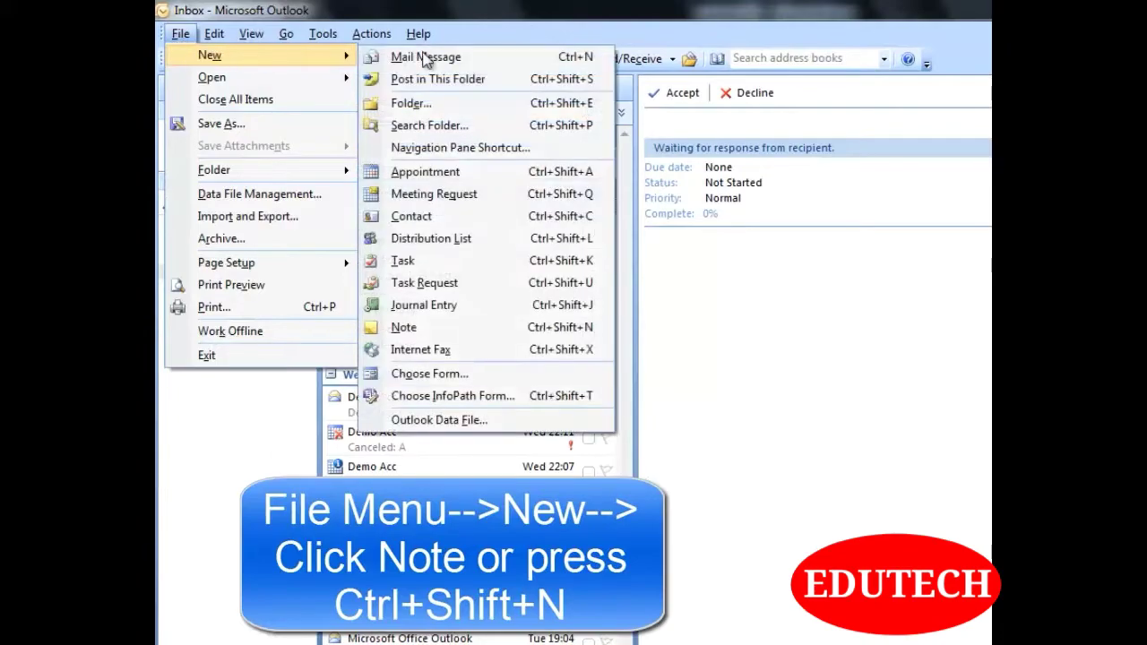
pyautogui.click(403, 327)
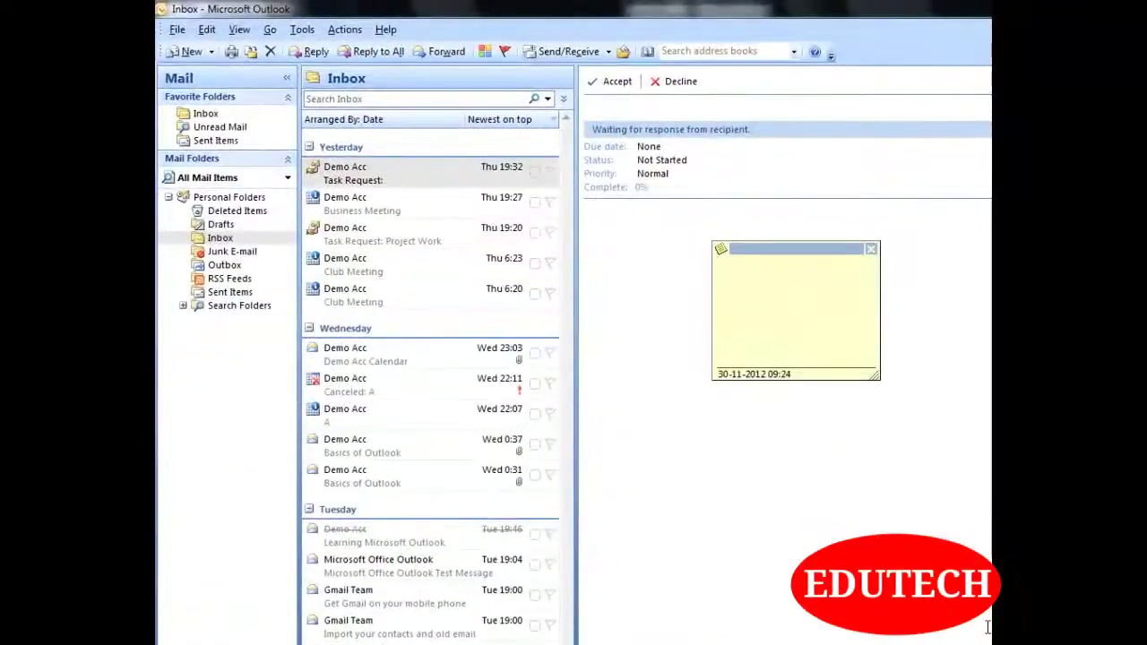
pyautogui.click(839, 319)
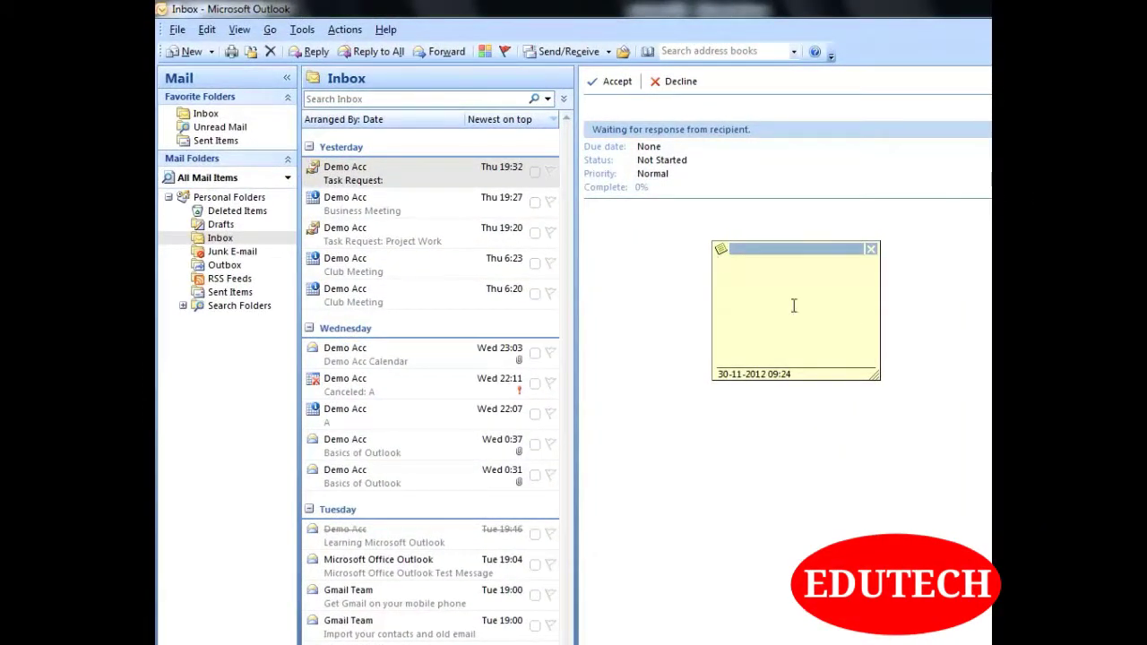
pyautogui.write('Complete project work')
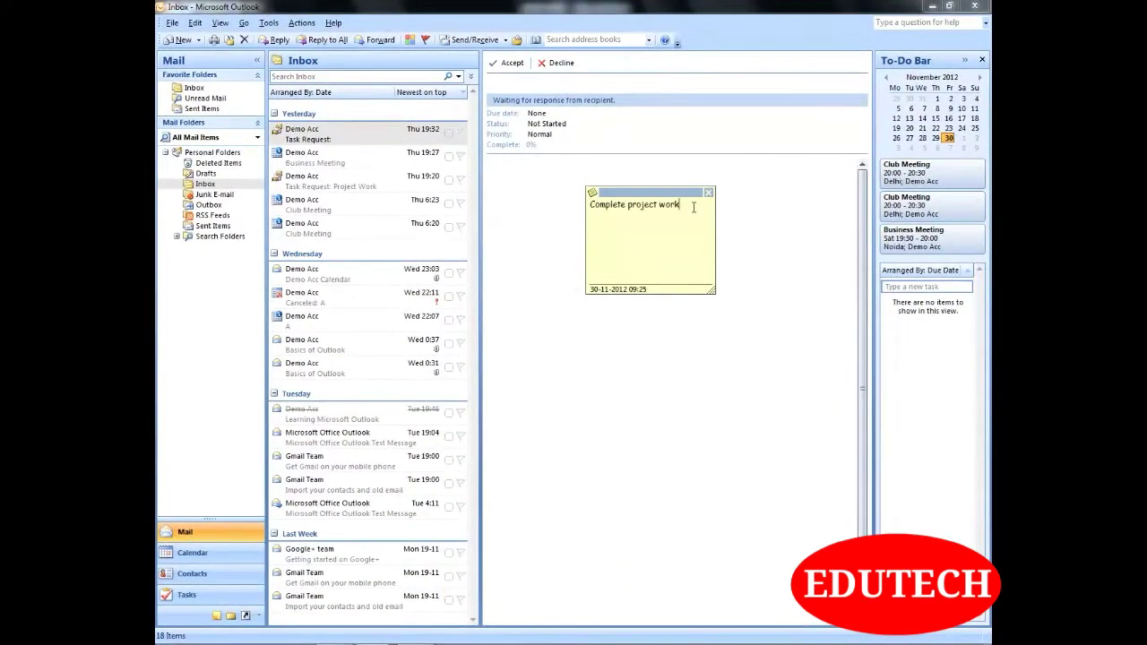
pyautogui.click(709, 193)
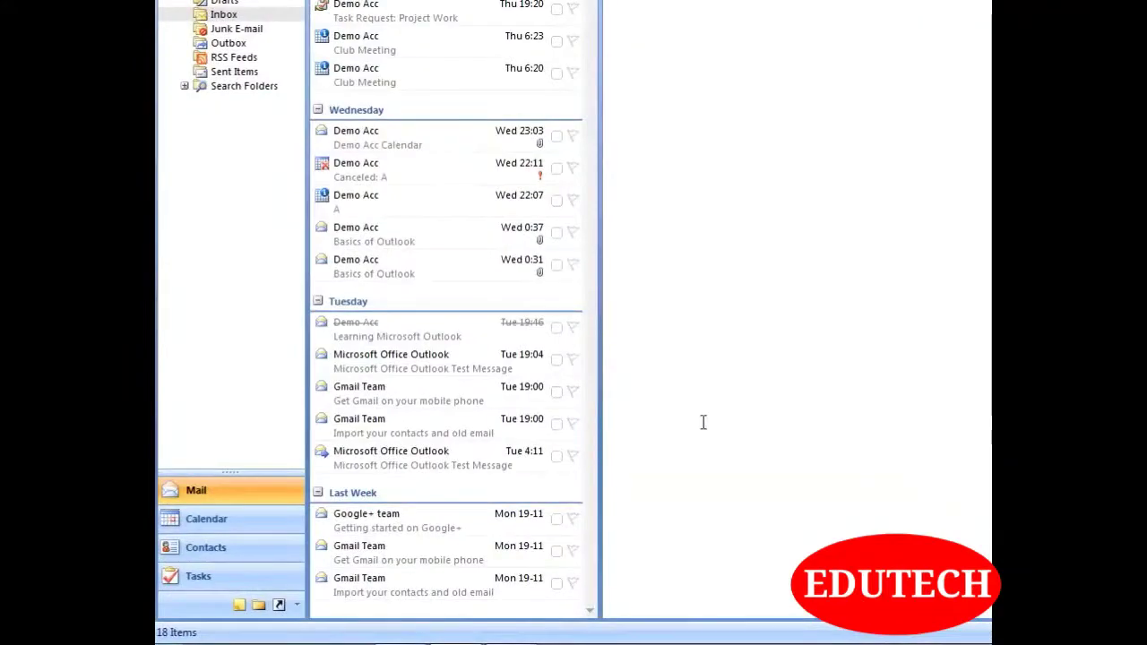
# Show the saved notes in the Notes List view.
pyautogui.click(239, 605)
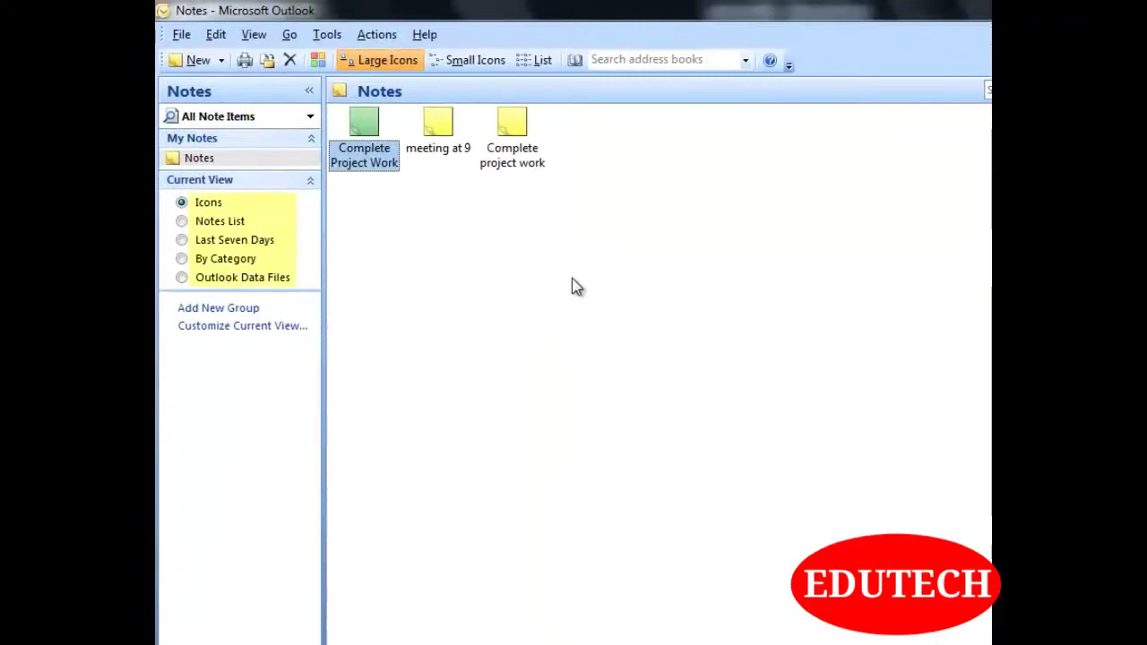
pyautogui.click(181, 220)
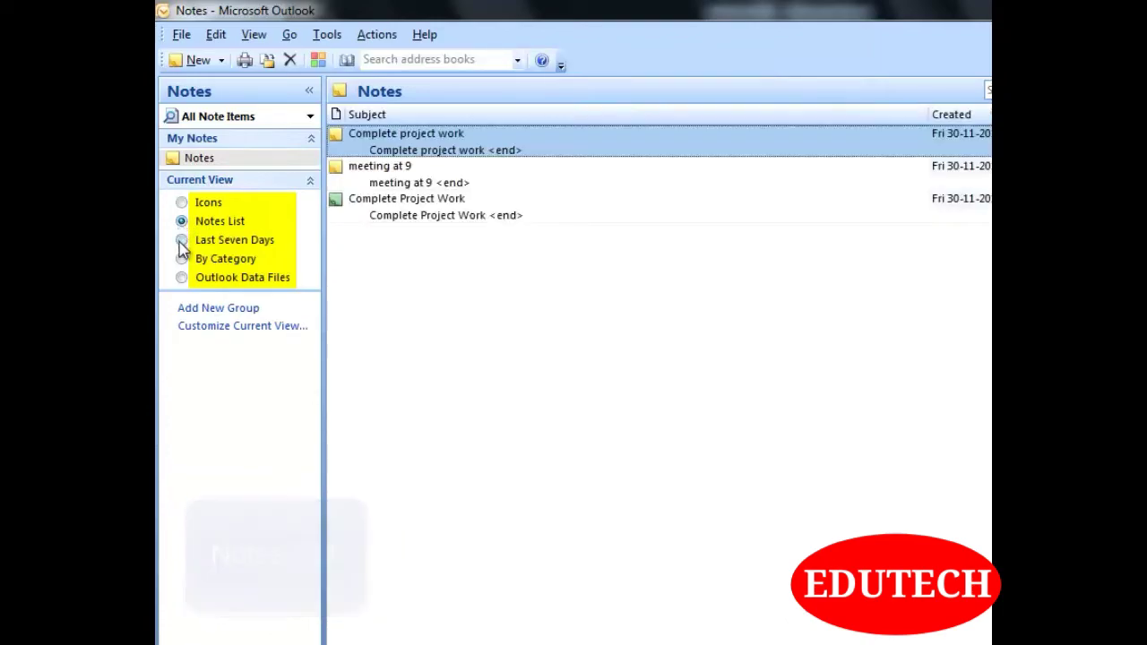
# Show the notes in the Last Seven Days, By Category and Outlook Data Files views, ending in the Icons view.
pyautogui.click(181, 241)
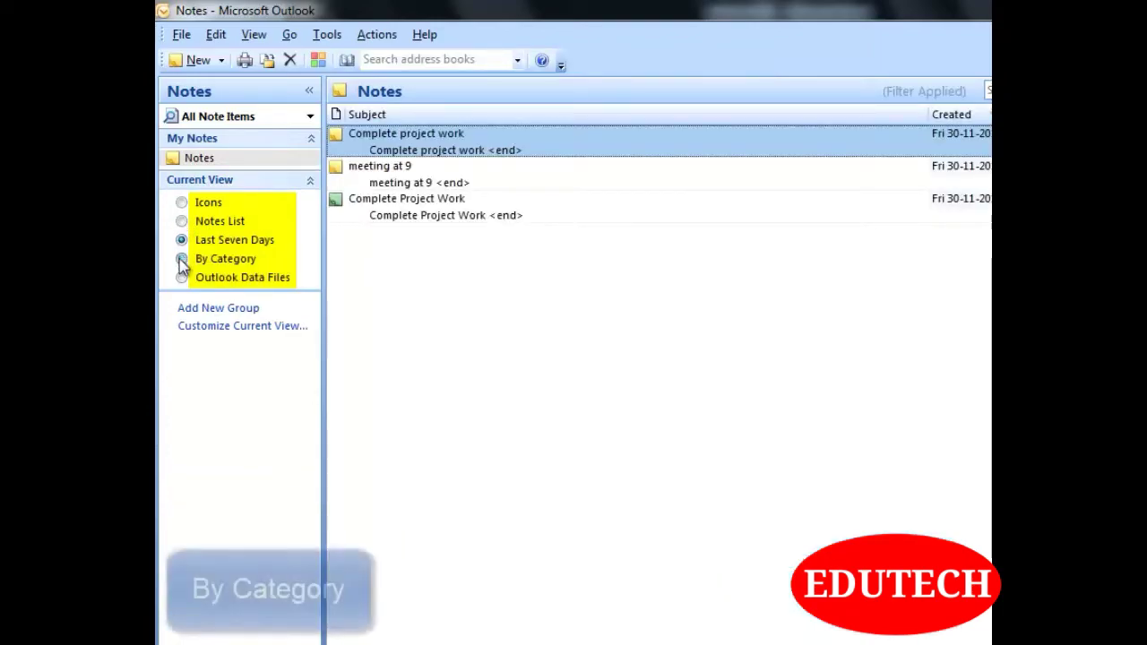
pyautogui.click(181, 259)
pyautogui.click(182, 279)
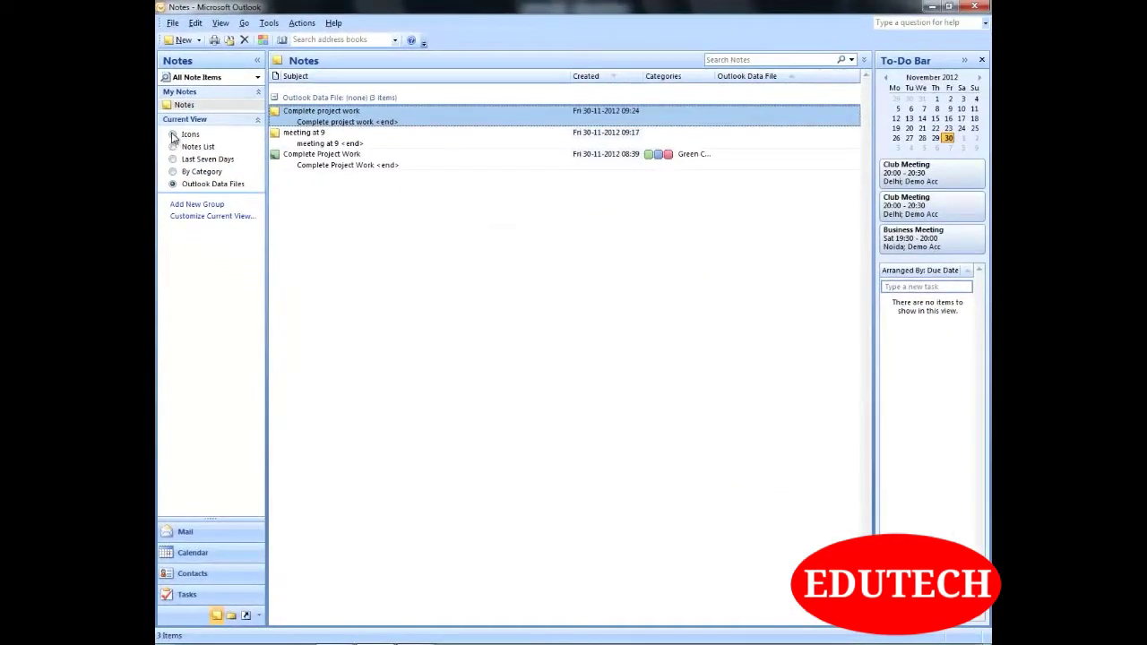
pyautogui.click(173, 134)
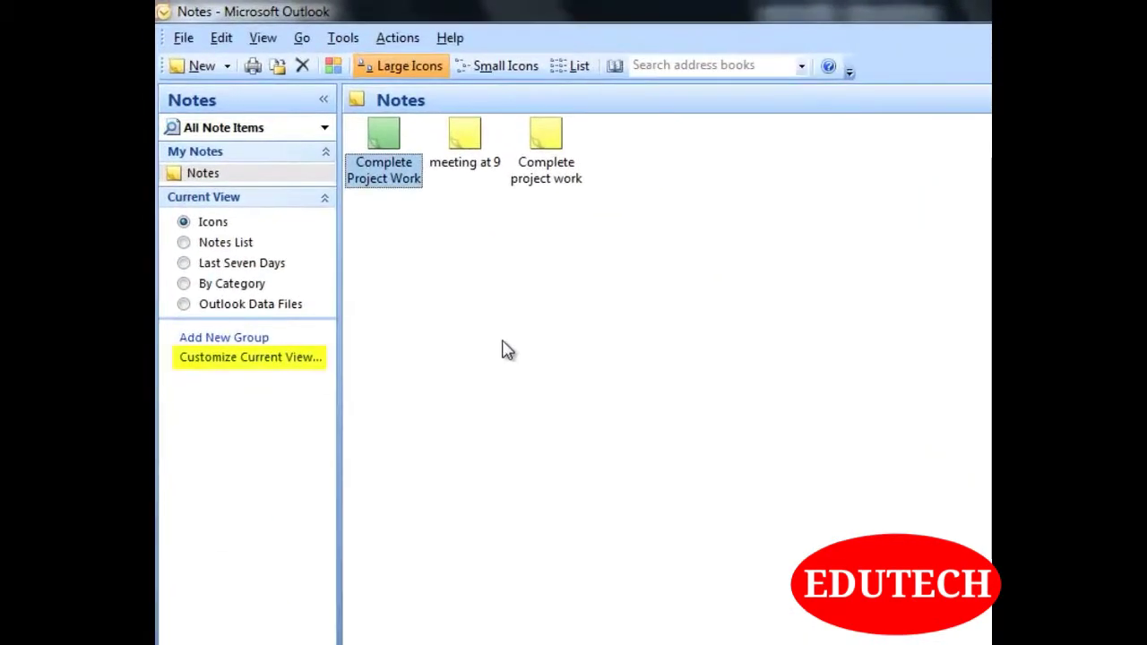
# Customize the Icons view of the notes to sort items by Color in ascending order.
pyautogui.click(294, 352)
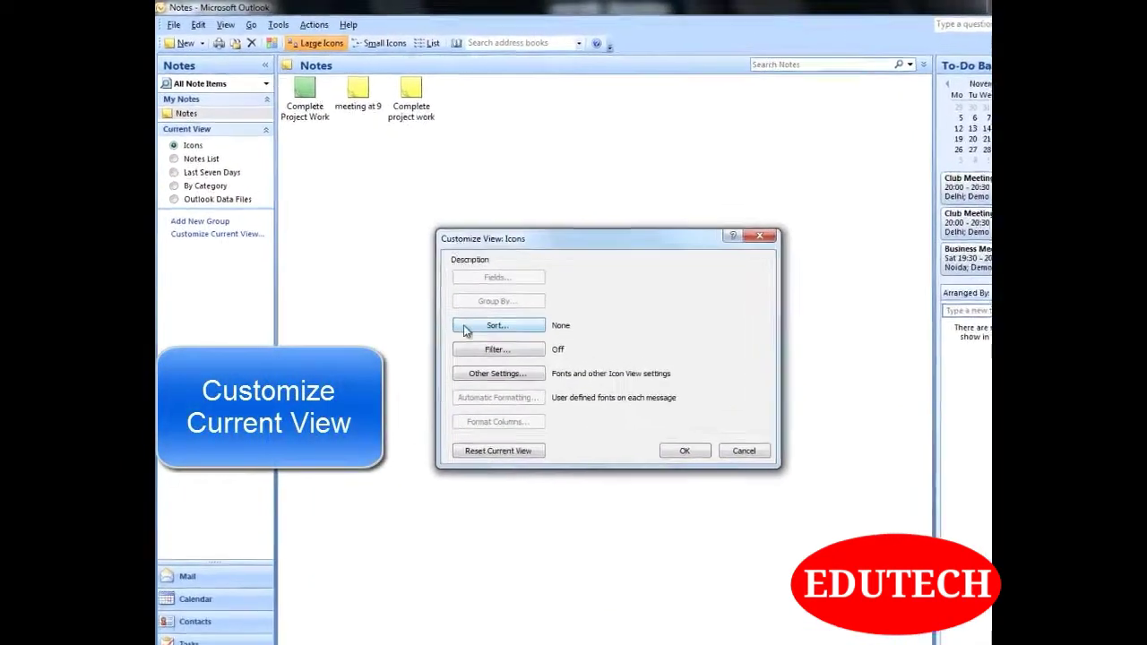
pyautogui.click(466, 328)
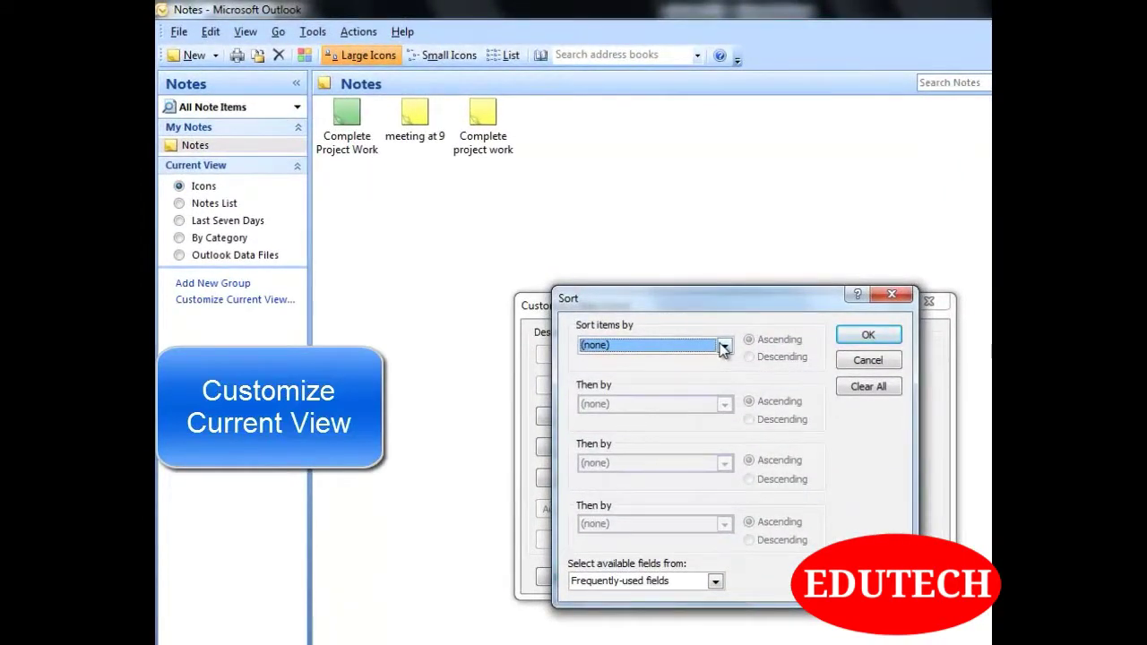
pyautogui.click(723, 345)
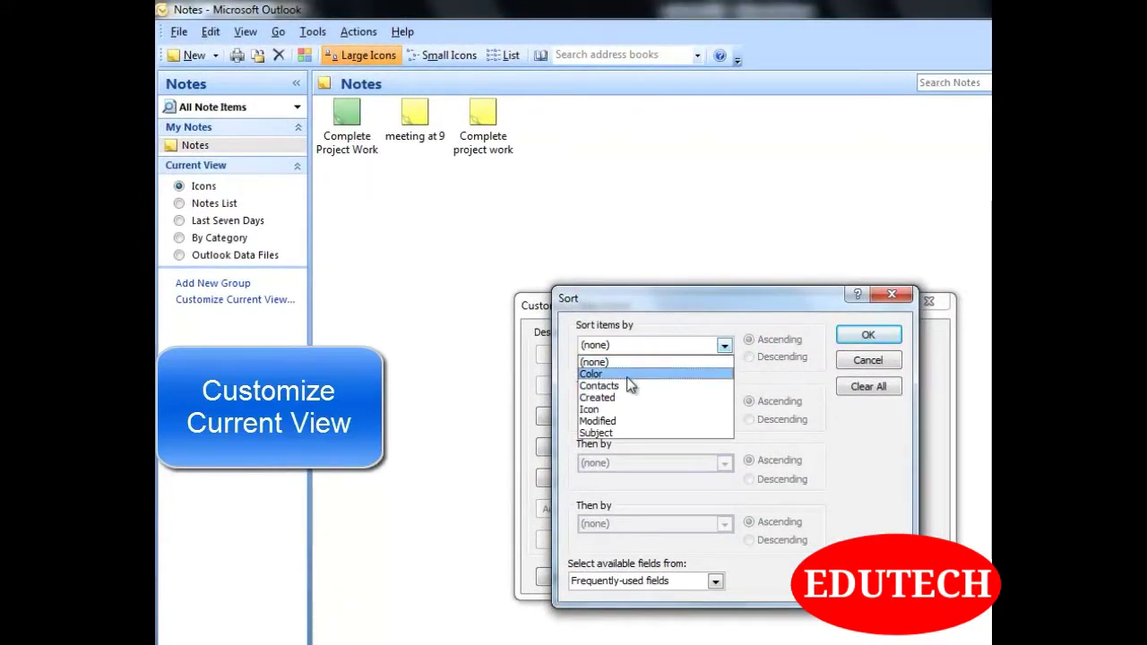
pyautogui.click(628, 375)
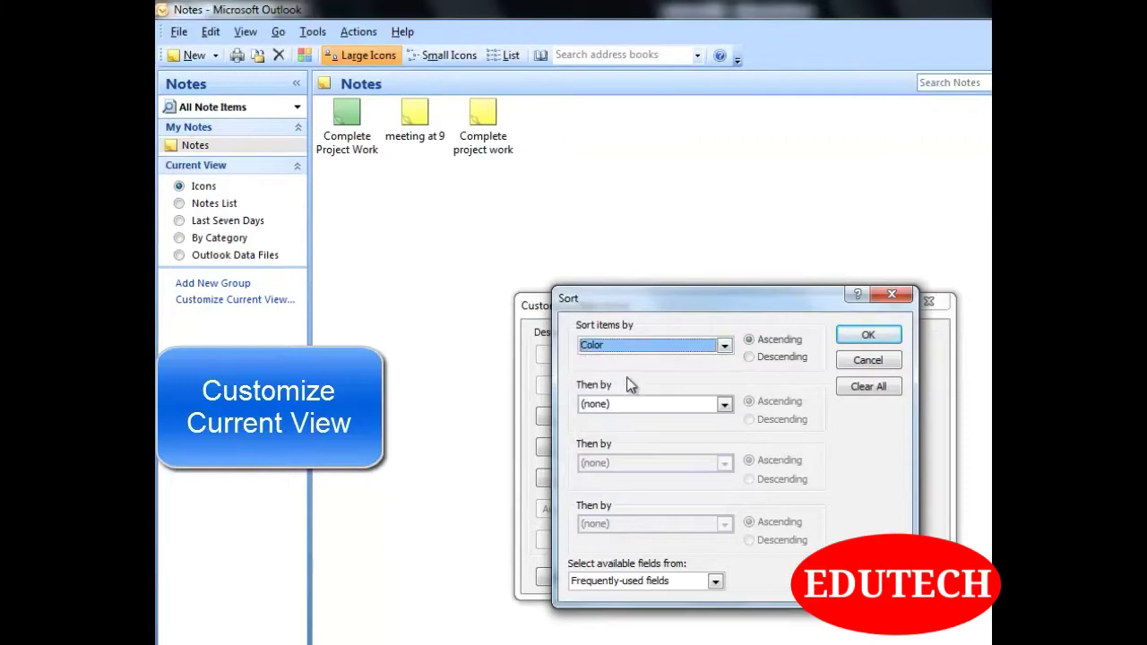
pyautogui.click(862, 338)
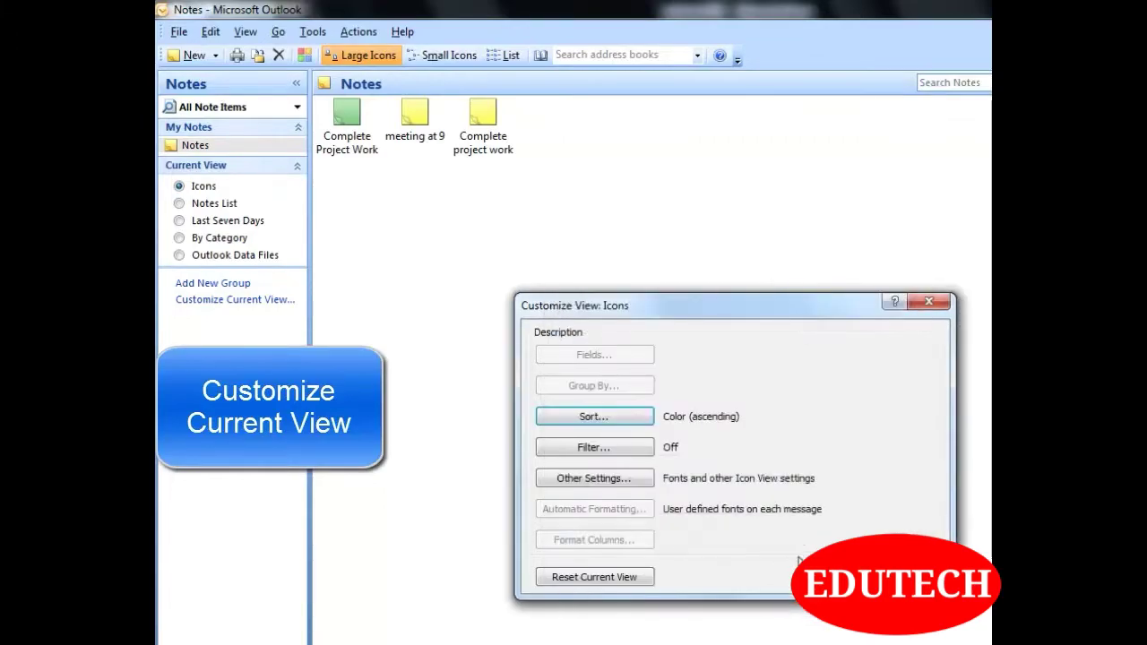
pyautogui.click(833, 577)
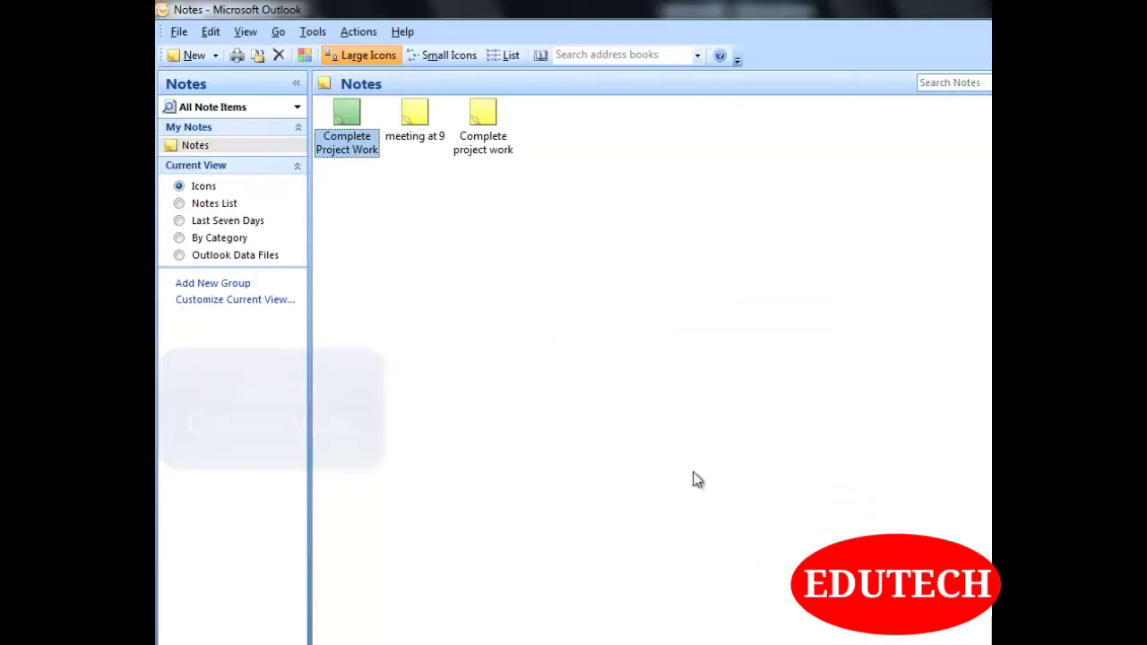
# Open the green Complete Project Work note and the meeting at 9 note, and place the text cursor in the green note for editing.
pyautogui.press('Right')
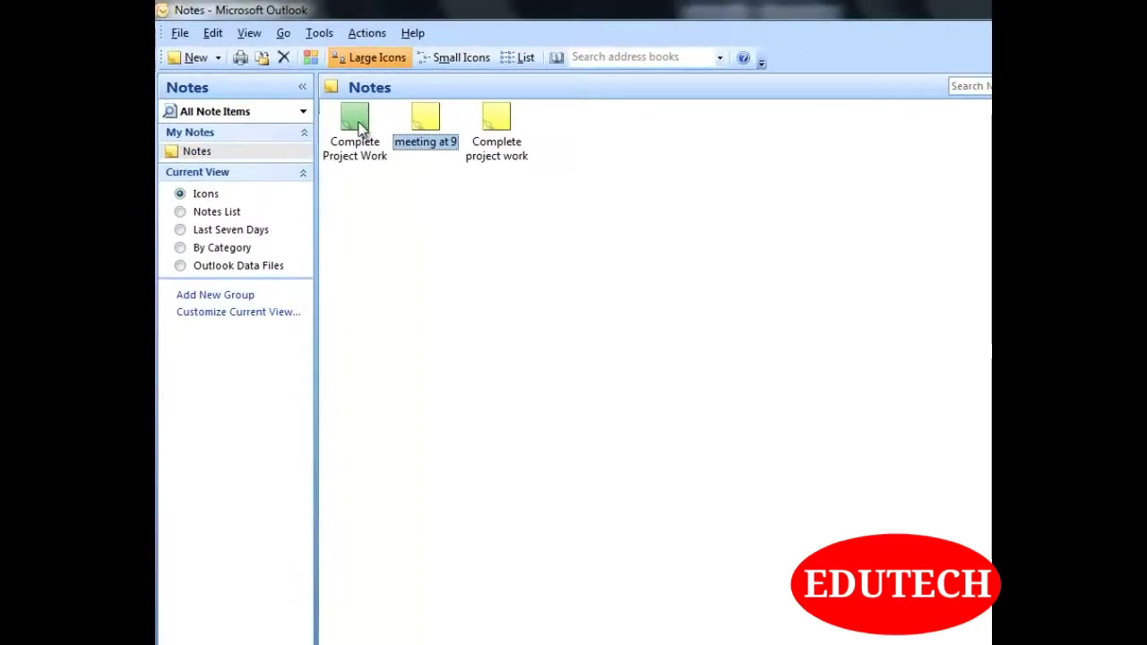
pyautogui.click(361, 129)
pyautogui.click(651, 381)
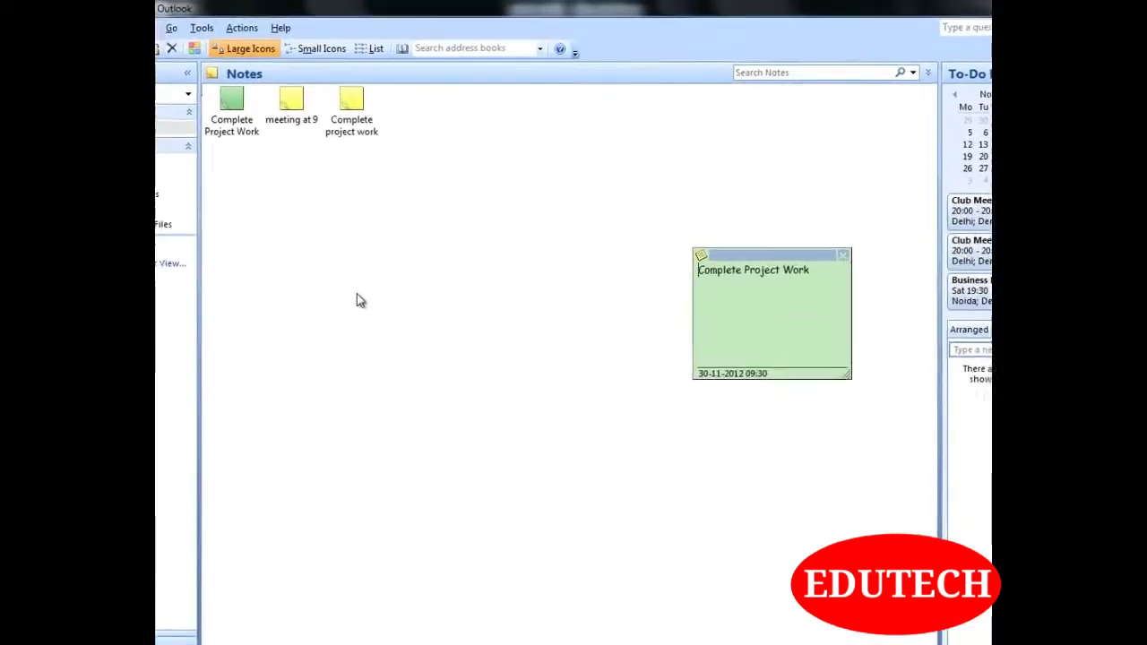
pyautogui.doubleClick(270, 110)
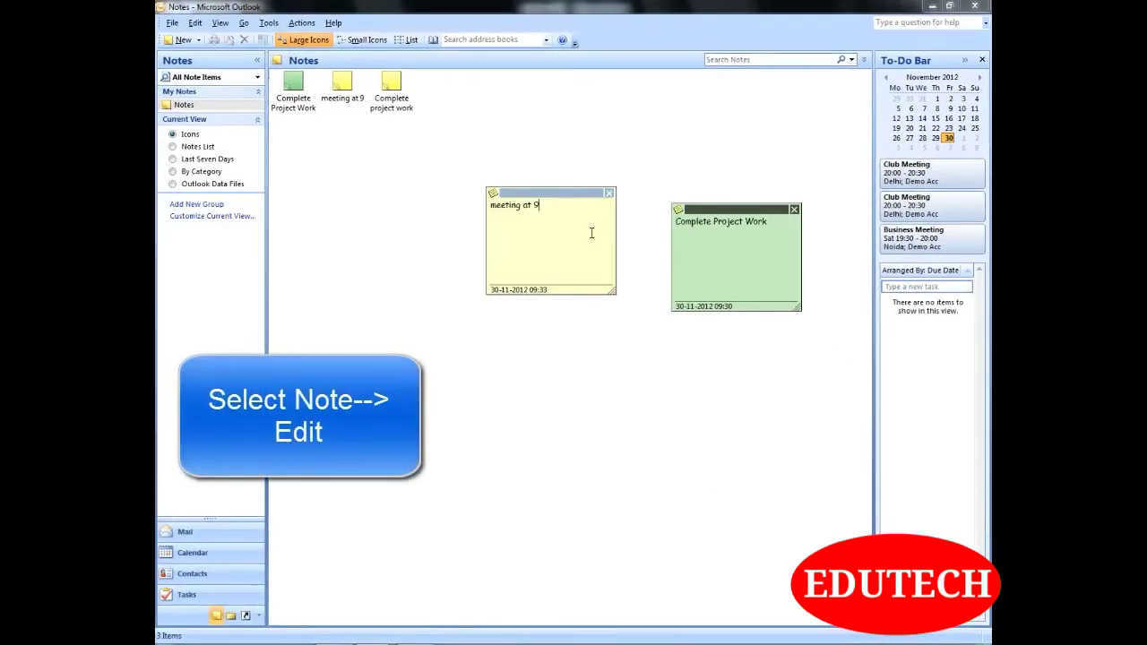
pyautogui.click(746, 228)
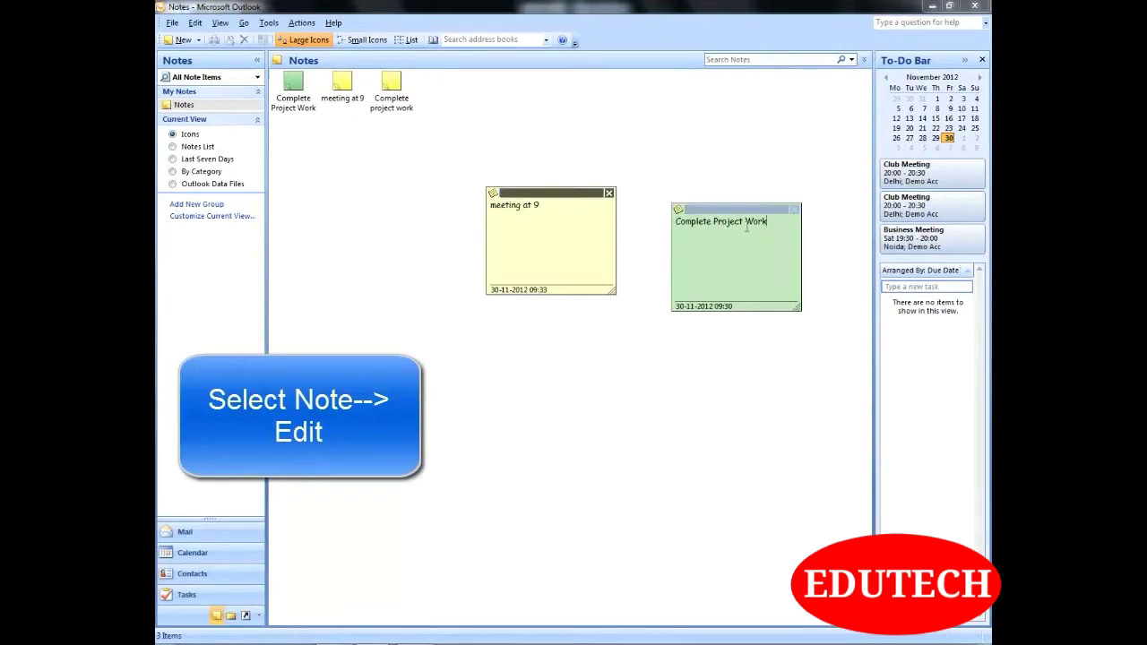